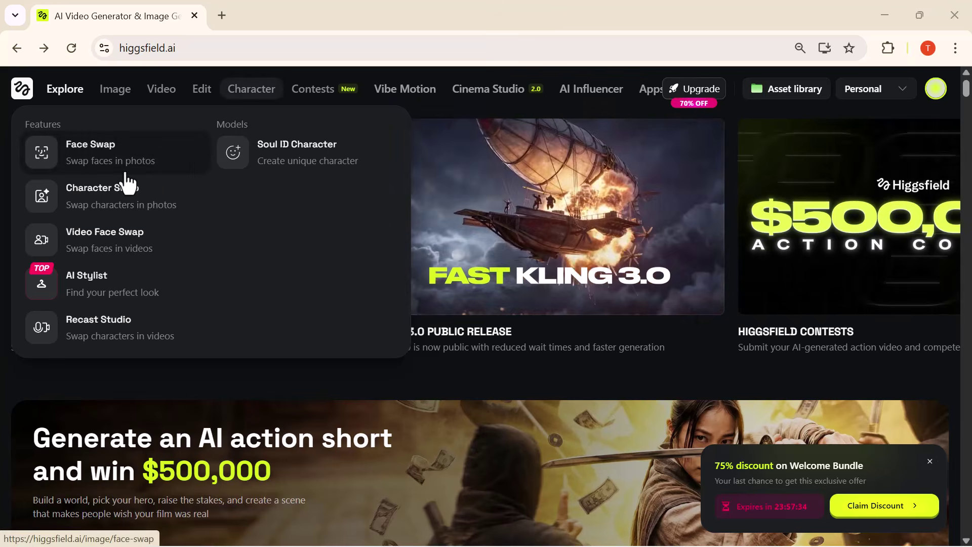
# Step: Play the Cinema Studio 2.0 sample videos that demonstrate AI Speed Ramp on 8-second clips
pyautogui.scroll(3, 155, 378)
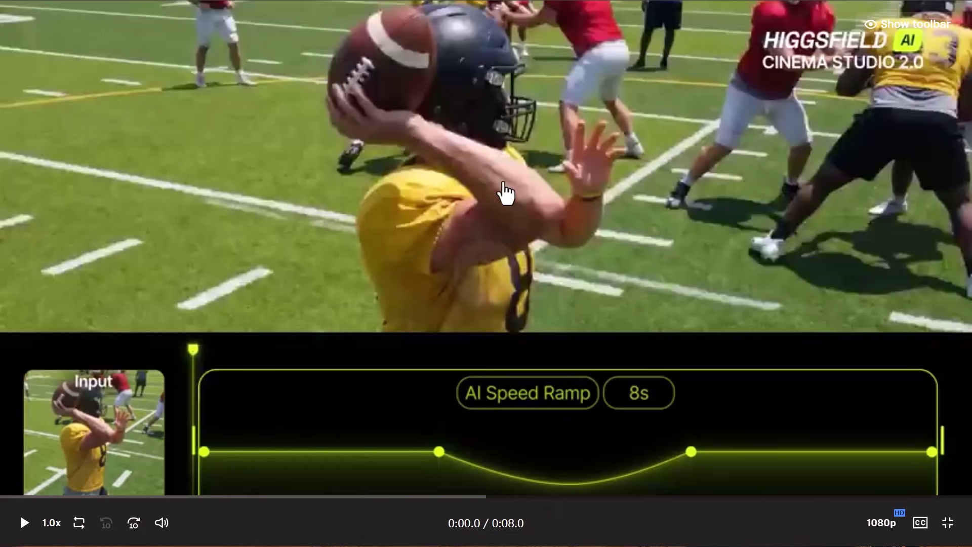
pyautogui.click(485, 277)
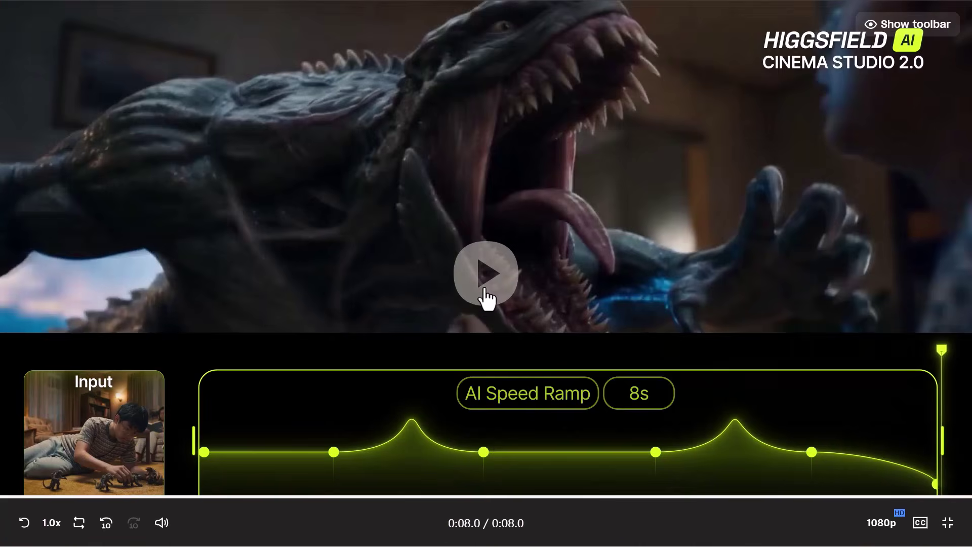
pyautogui.click(485, 298)
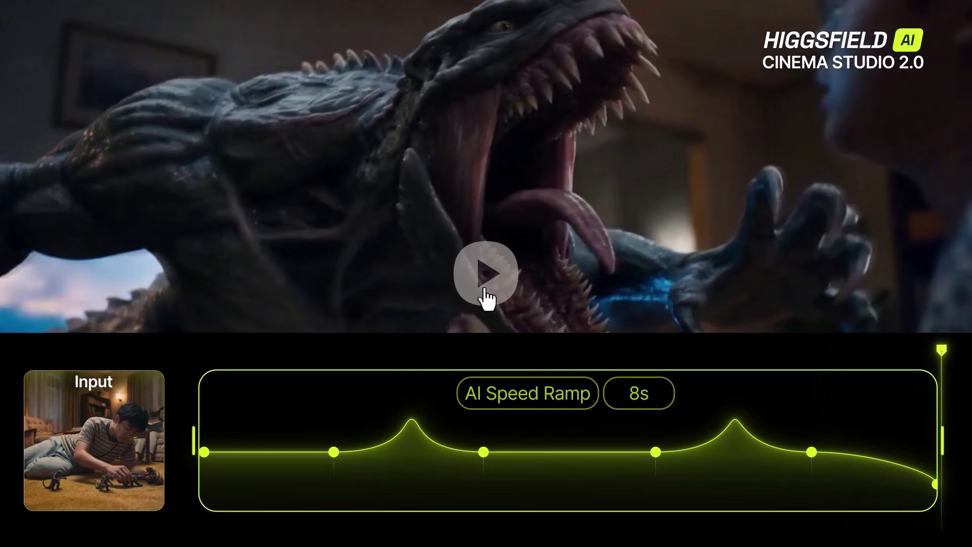
pyautogui.click(486, 299)
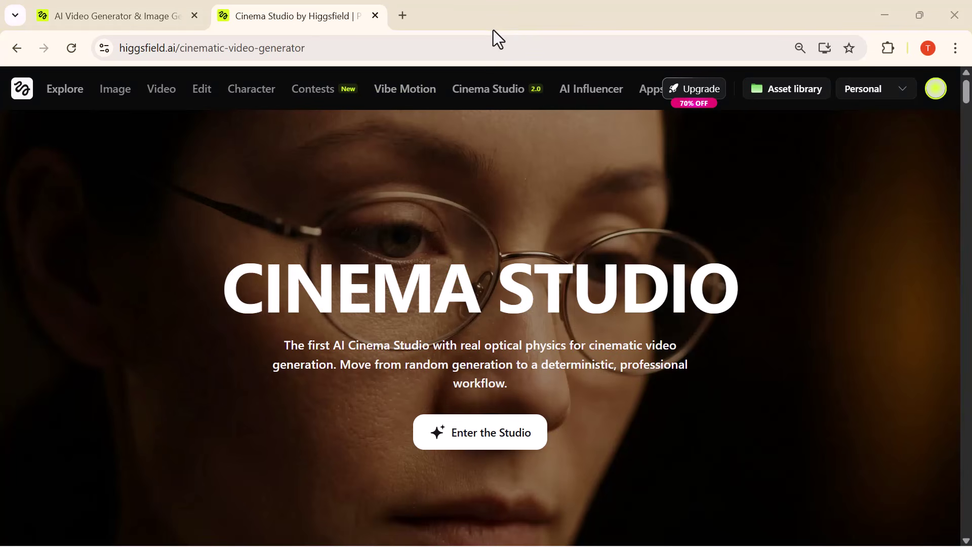
# Step: Examine the Cinema Studio introduction page, including its feature cards, the From Script to Screen workflow, motion control and genre-based motion sections
pyautogui.scroll(-4, 347, 248)
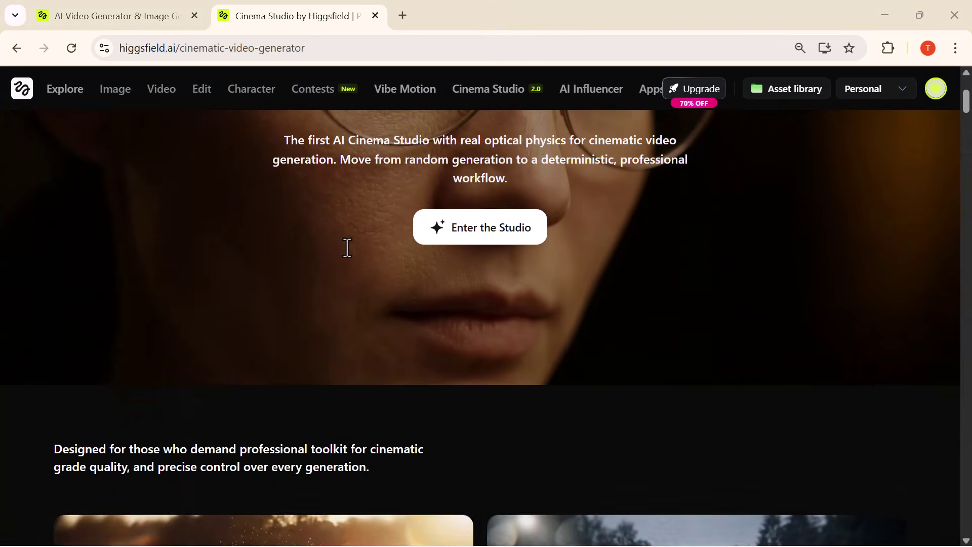
pyautogui.scroll(-6, 347, 249)
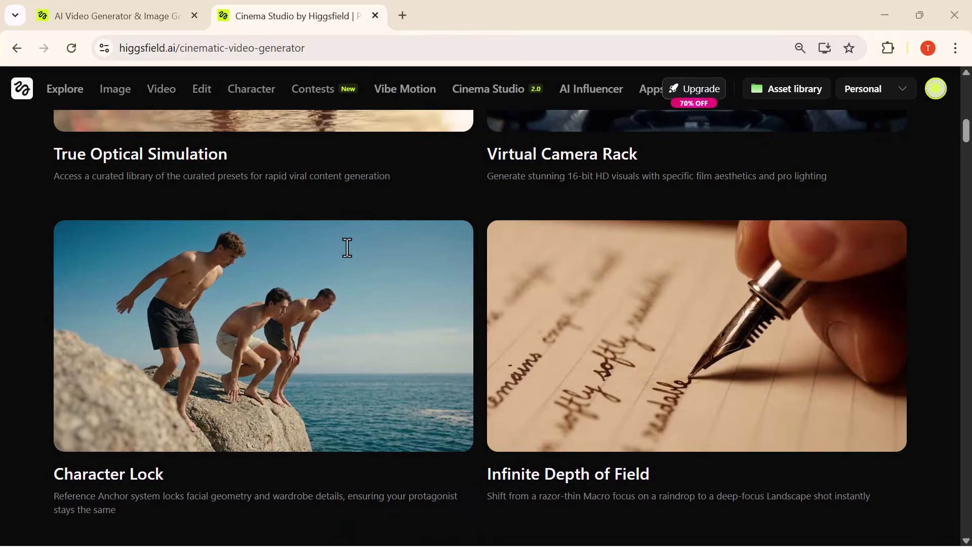
pyautogui.scroll(-3, 347, 248)
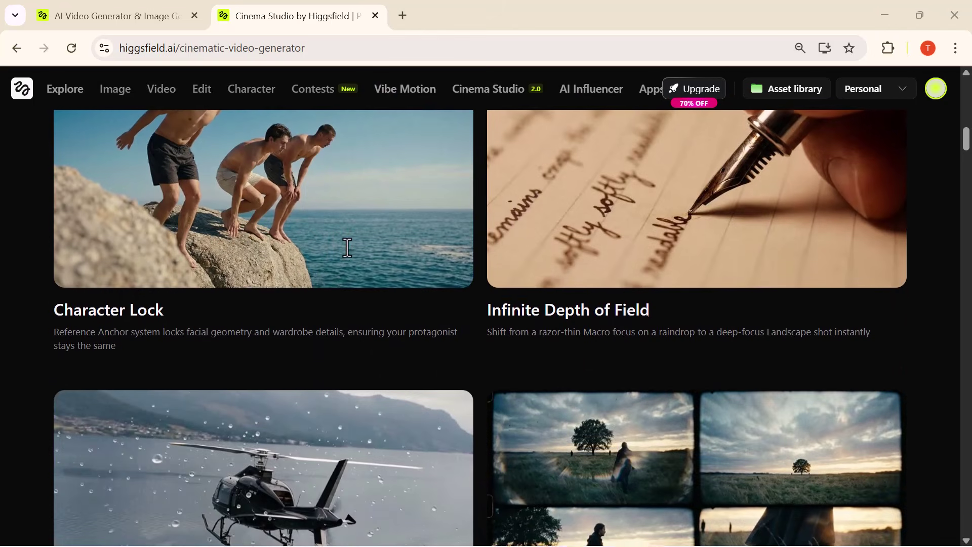
pyautogui.scroll(-4, 347, 248)
pyautogui.scroll(-1, 347, 248)
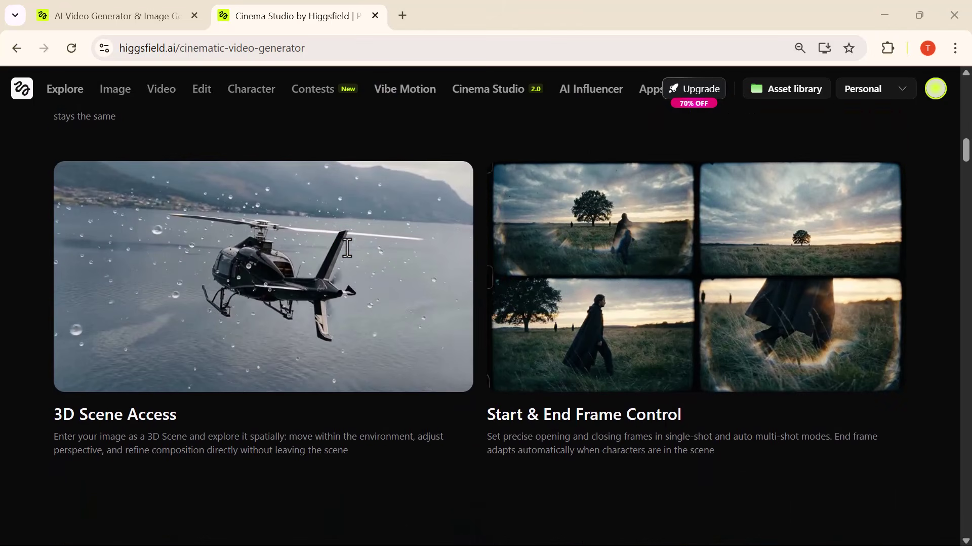
pyautogui.scroll(-4, 348, 248)
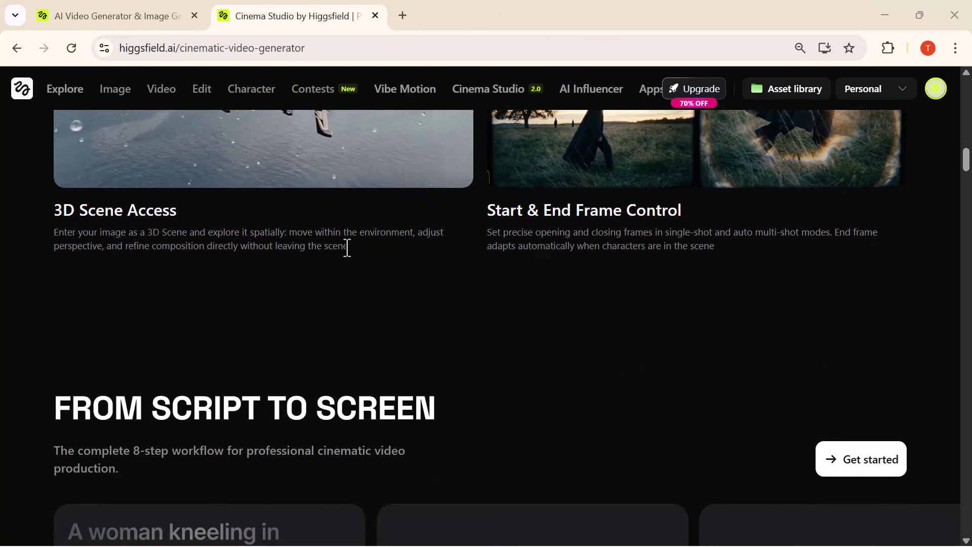
pyautogui.scroll(-3, 347, 248)
pyautogui.scroll(-3, 348, 248)
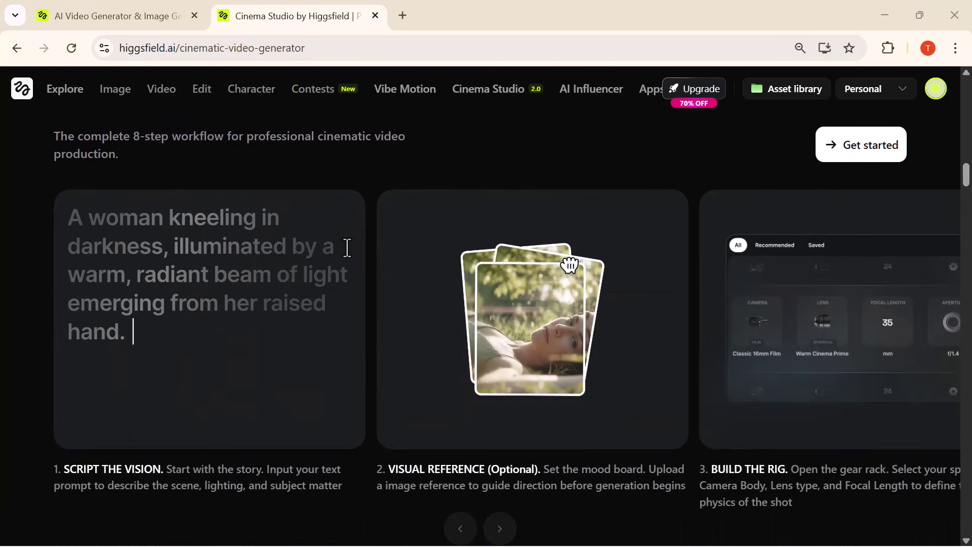
pyautogui.scroll(-1, 348, 248)
pyautogui.scroll(1, 337, 250)
pyautogui.scroll(-10, 532, 300)
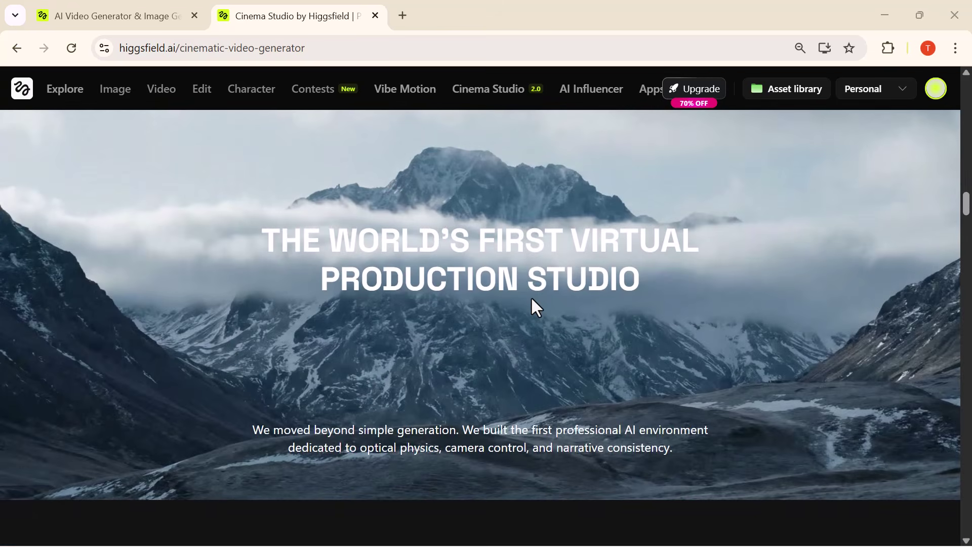
pyautogui.scroll(-4, 532, 300)
pyautogui.scroll(-12, 532, 300)
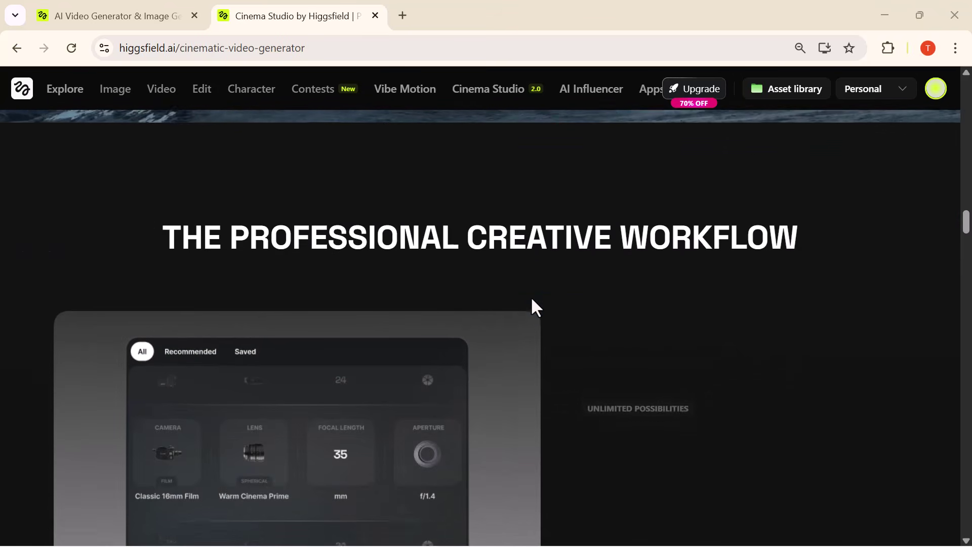
pyautogui.scroll(-8, 532, 300)
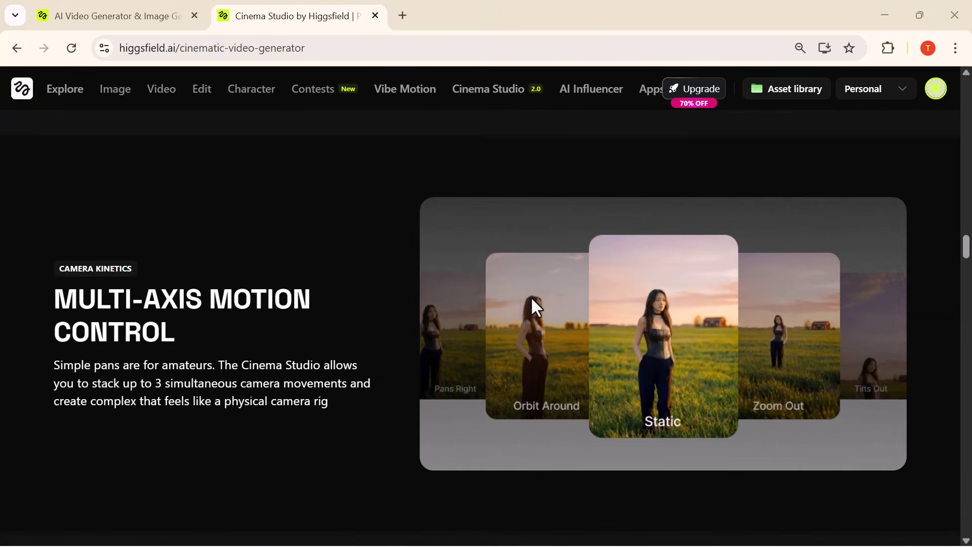
pyautogui.scroll(-12, 533, 307)
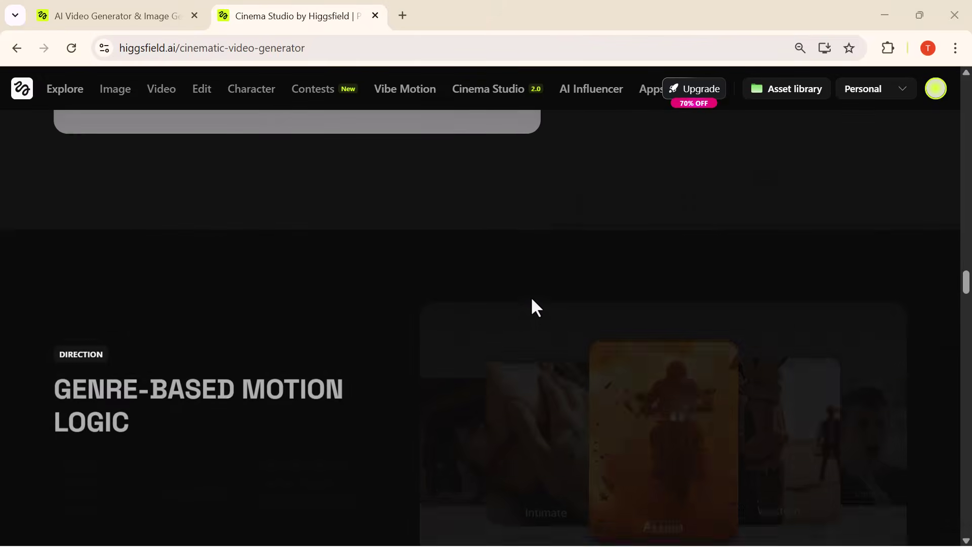
pyautogui.scroll(-8, 530, 296)
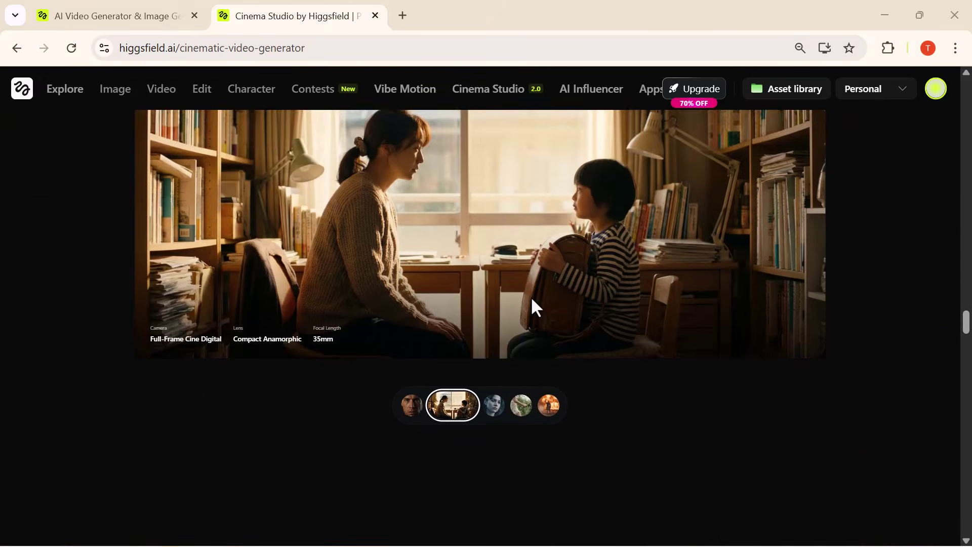
pyautogui.scroll(1, 531, 296)
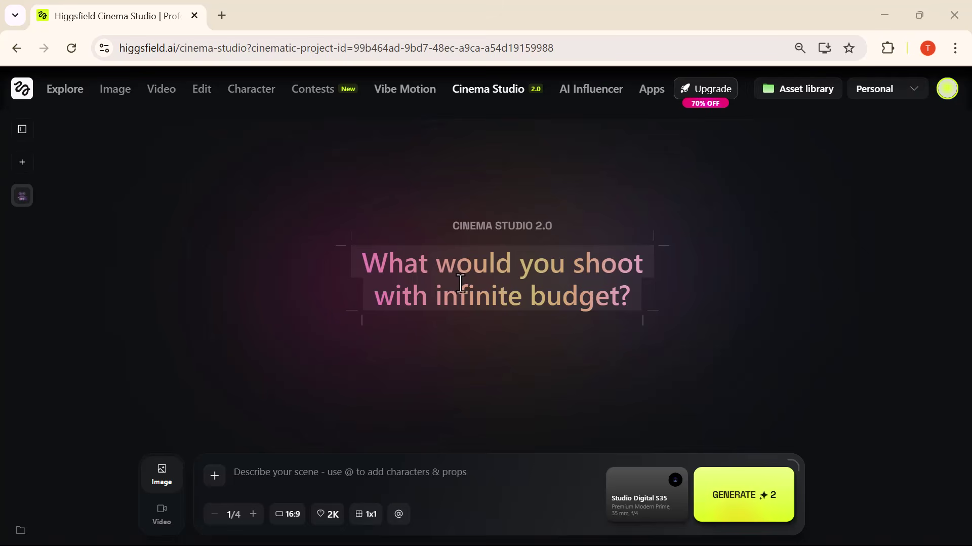
# Step: In Image mode, enter the scene prompt for a high-intensity cinematic action scene of a fearless hero jumping between exploding buildings at night
pyautogui.click(162, 482)
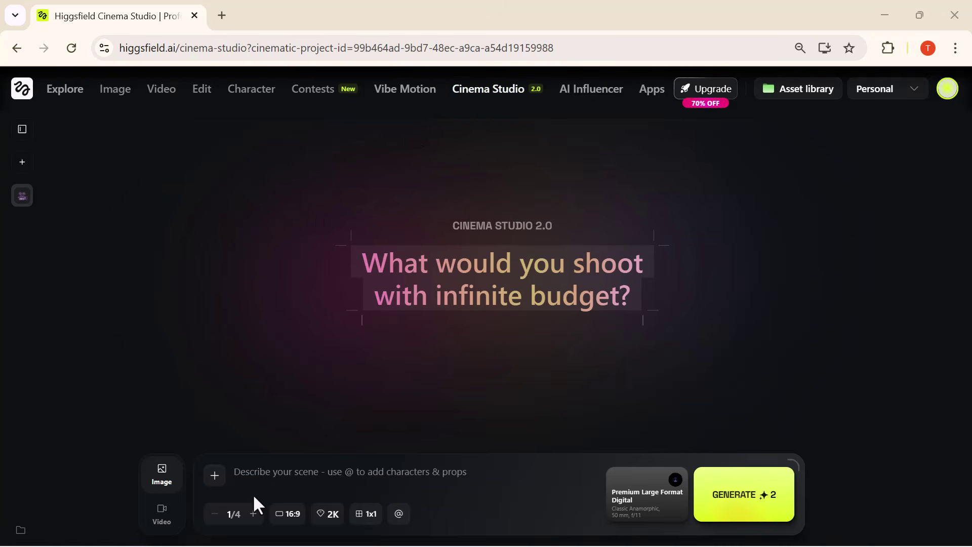
pyautogui.click(288, 475)
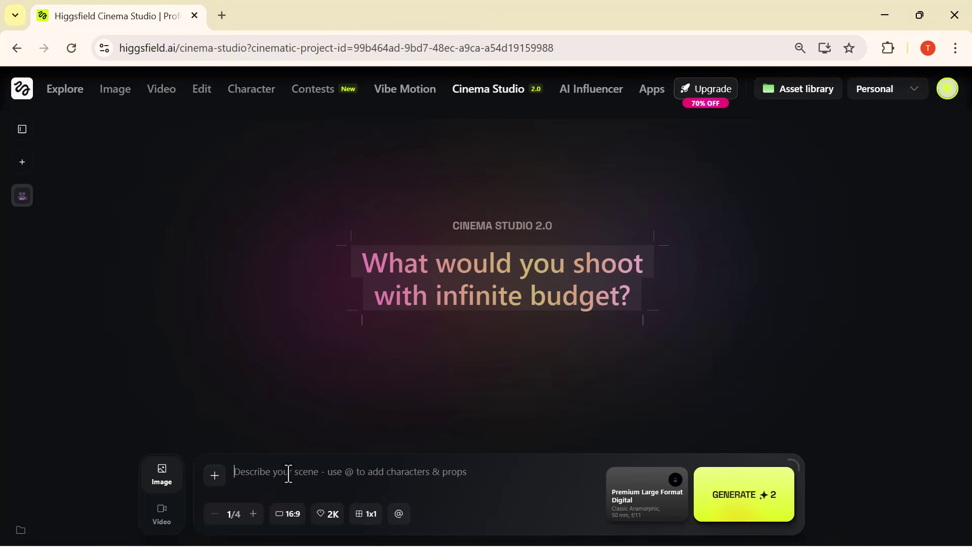
pyautogui.hotkey('ctrl', 'v')
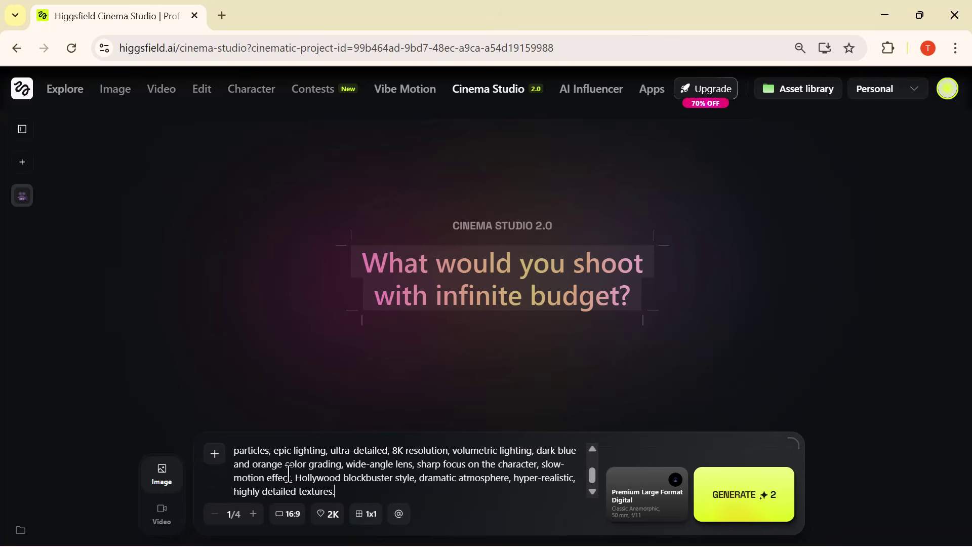
pyautogui.scroll(3, 289, 475)
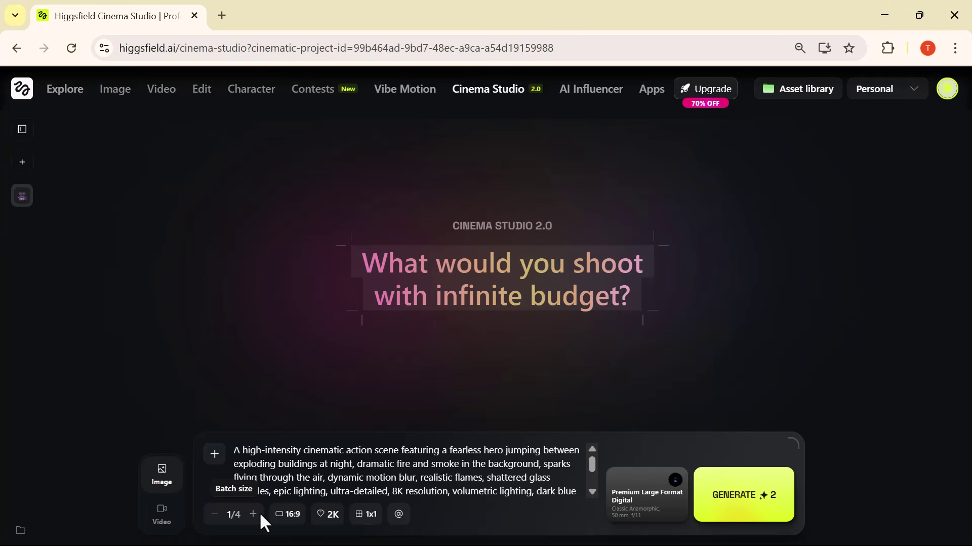
# Step: Examine the aspect ratio choices, the grid generation choices and the new reference element form, leaving them all unchanged
pyautogui.click(287, 515)
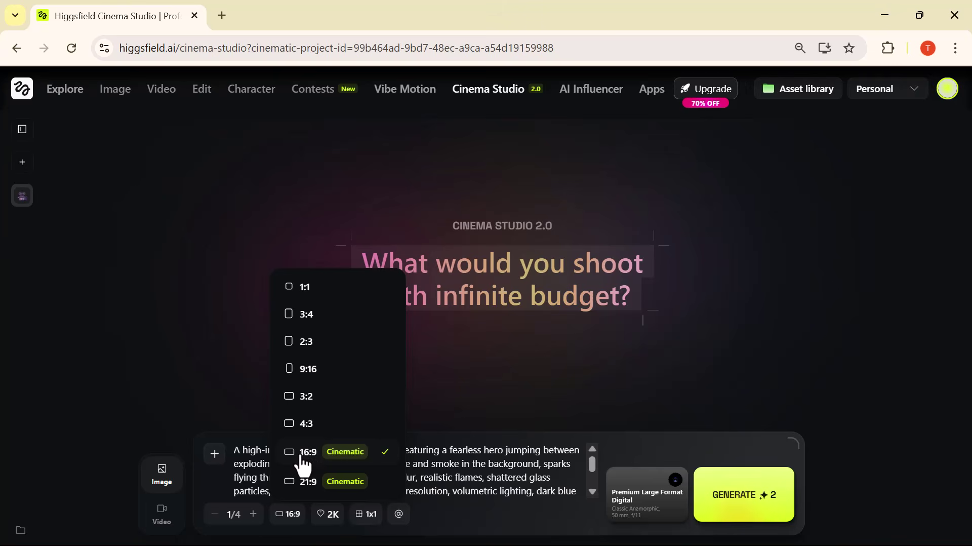
pyautogui.click(371, 523)
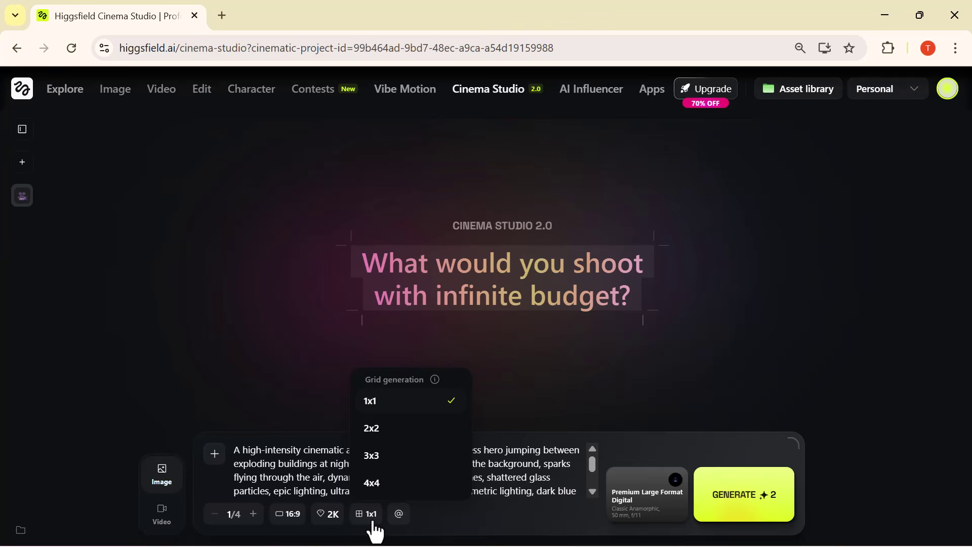
pyautogui.click(400, 514)
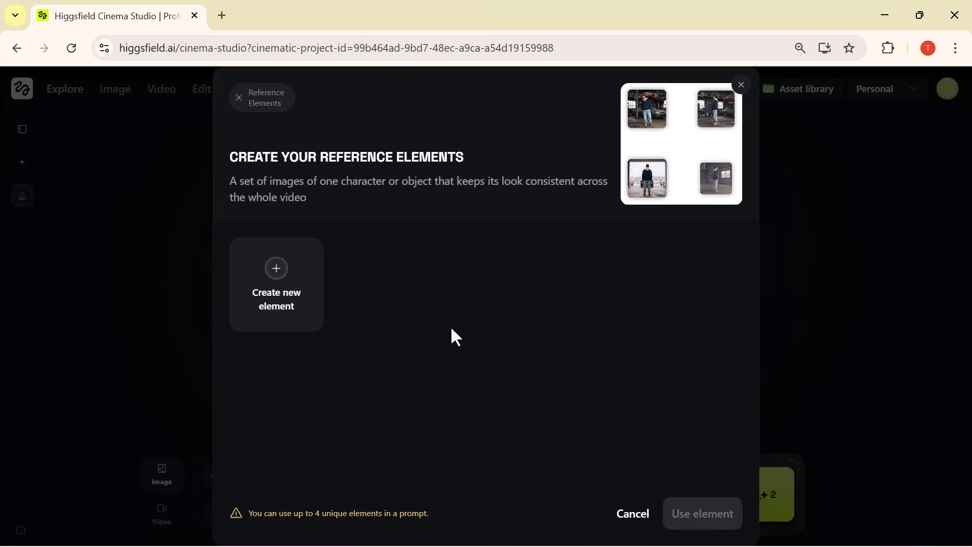
pyautogui.click(279, 298)
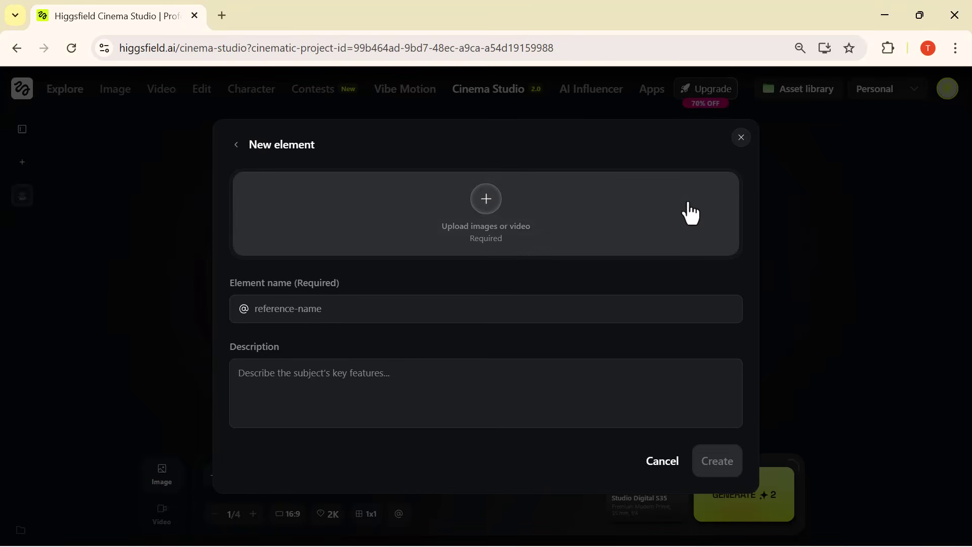
pyautogui.click(741, 138)
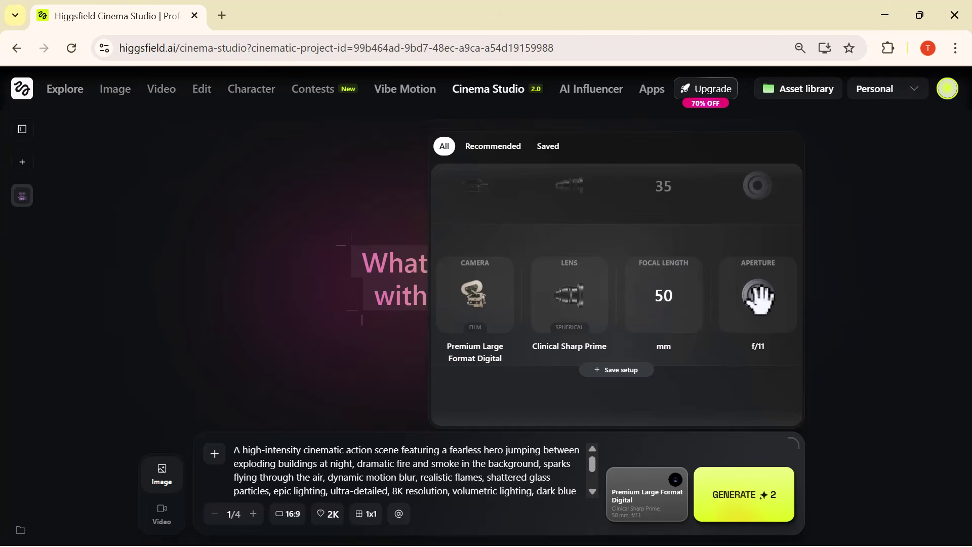
# Step: Set the camera setup's aperture to f/11 and generate the image
pyautogui.scroll(1, 760, 298)
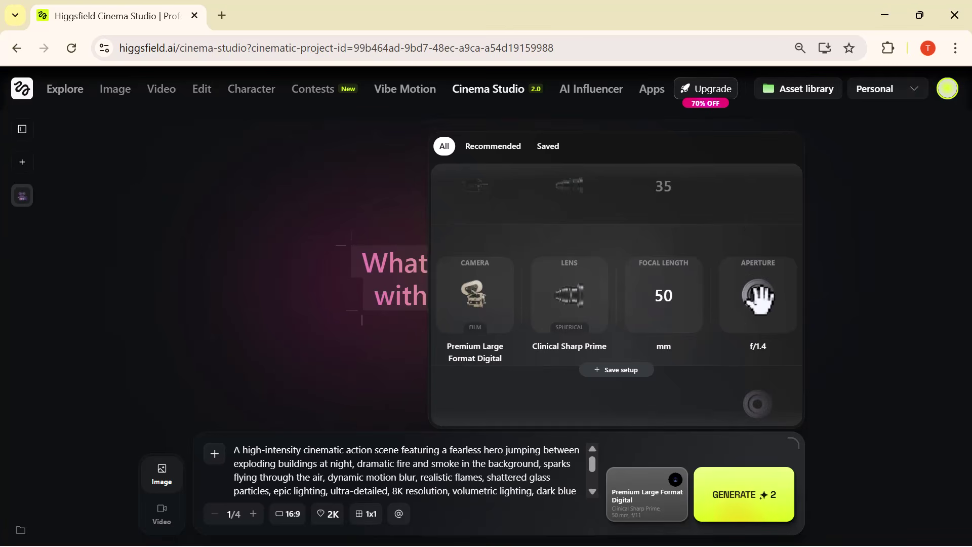
pyautogui.scroll(-1, 759, 298)
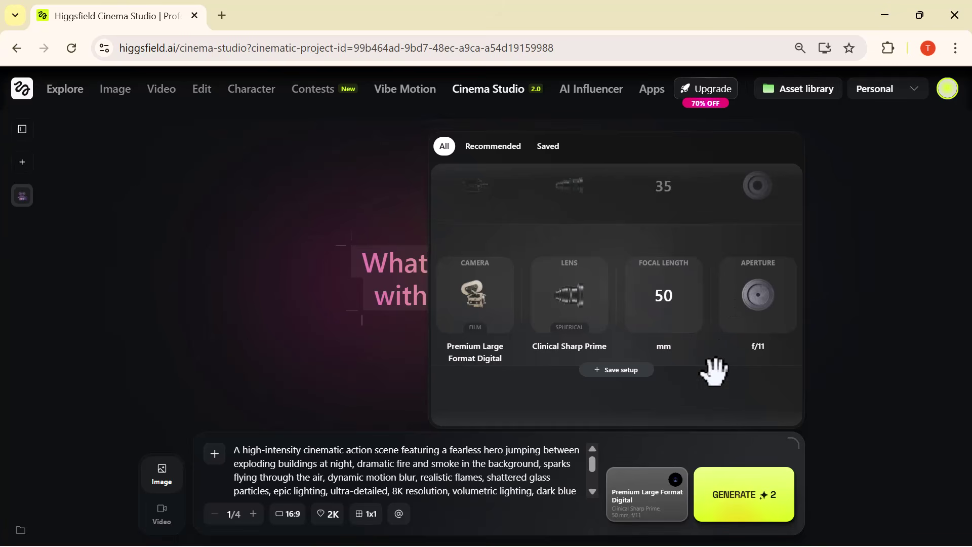
pyautogui.click(743, 501)
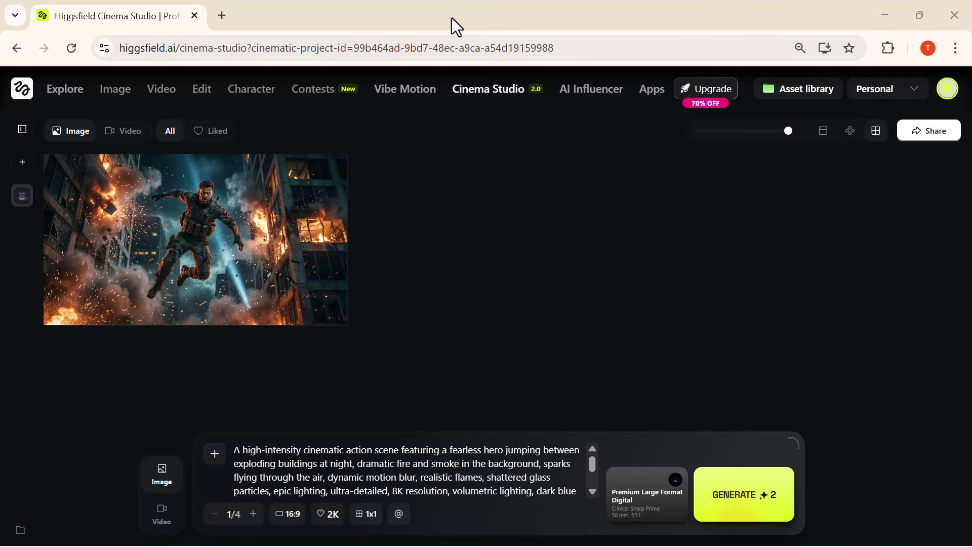
# Step: Open the generated action image, inspect it enlarged, and close its detail view
pyautogui.moveTo(208, 228)
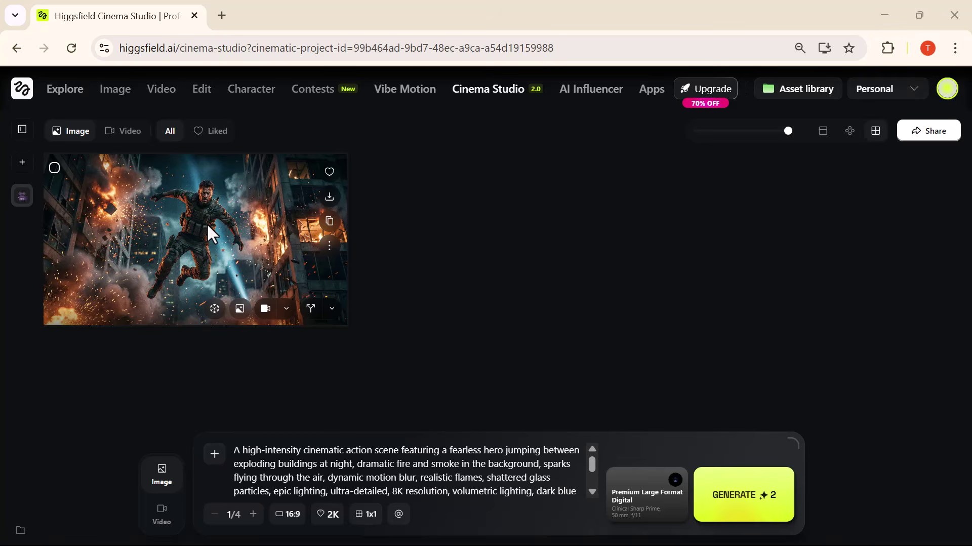
pyautogui.click(208, 226)
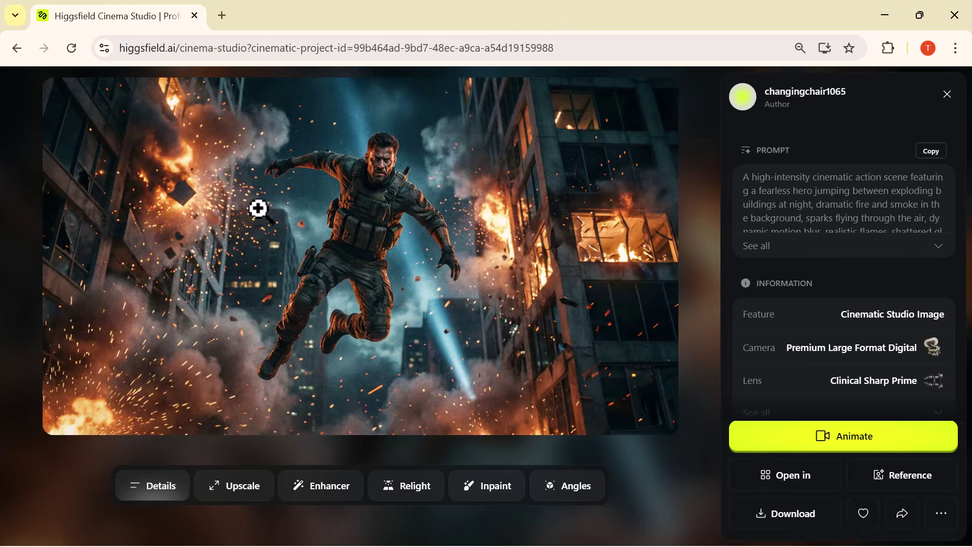
pyautogui.click(410, 212)
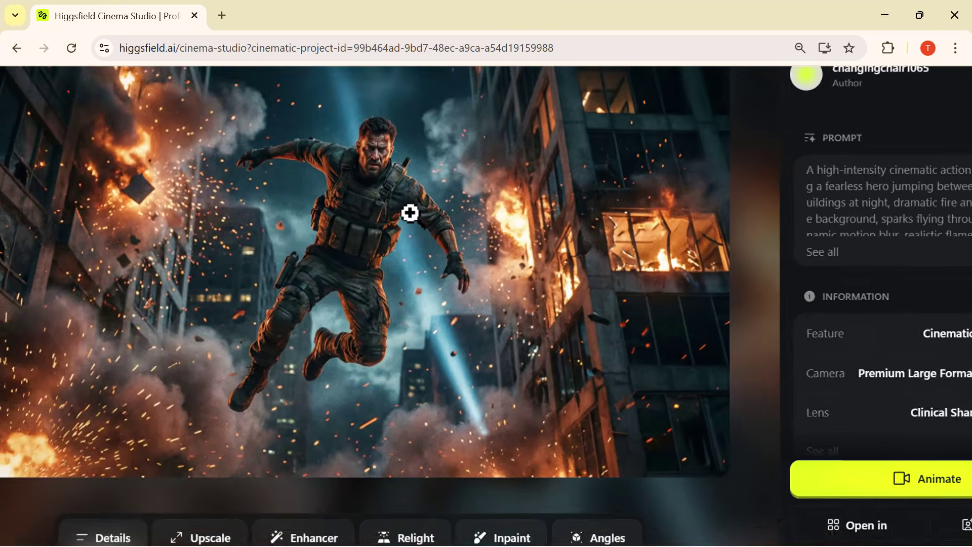
pyautogui.click(411, 213)
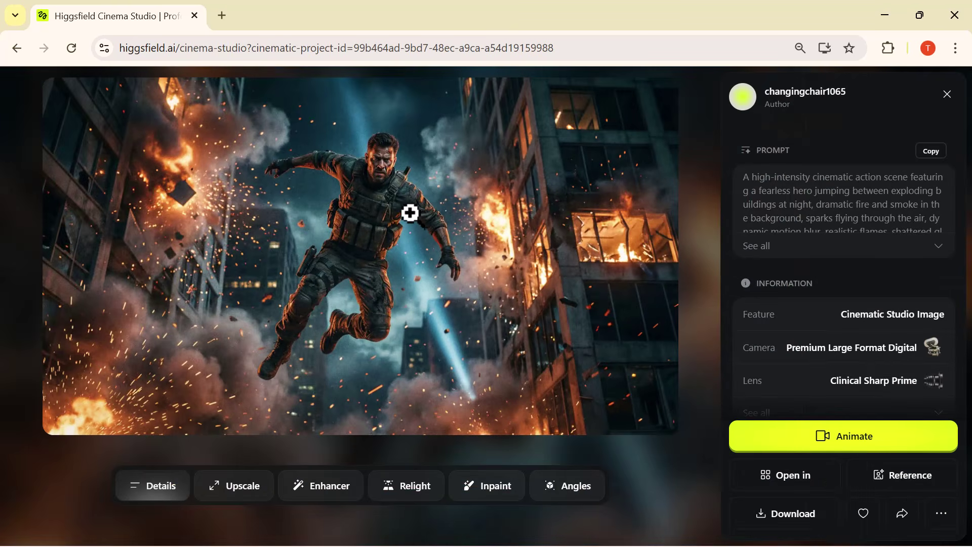
pyautogui.press('Escape')
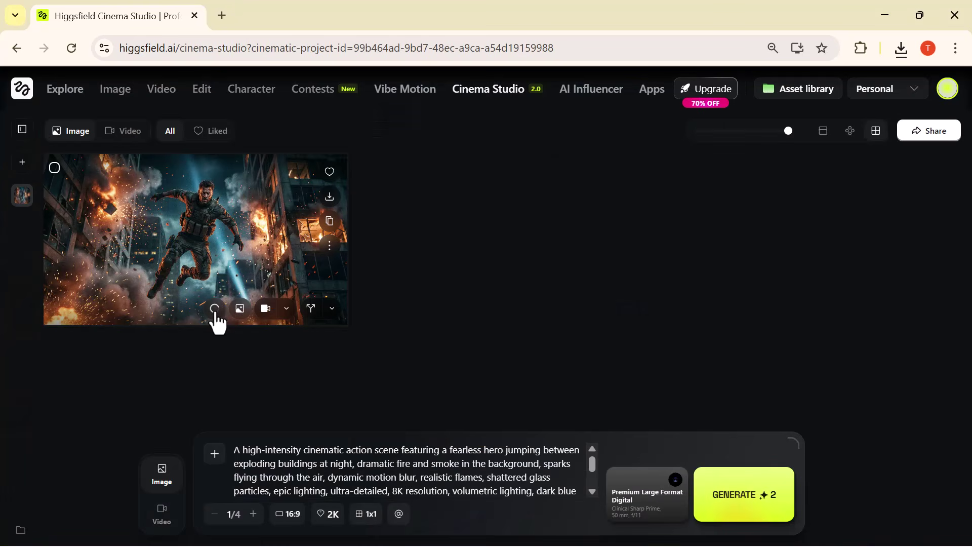
# Step: Create a 3D scene from the generated action image and open it
pyautogui.click(215, 310)
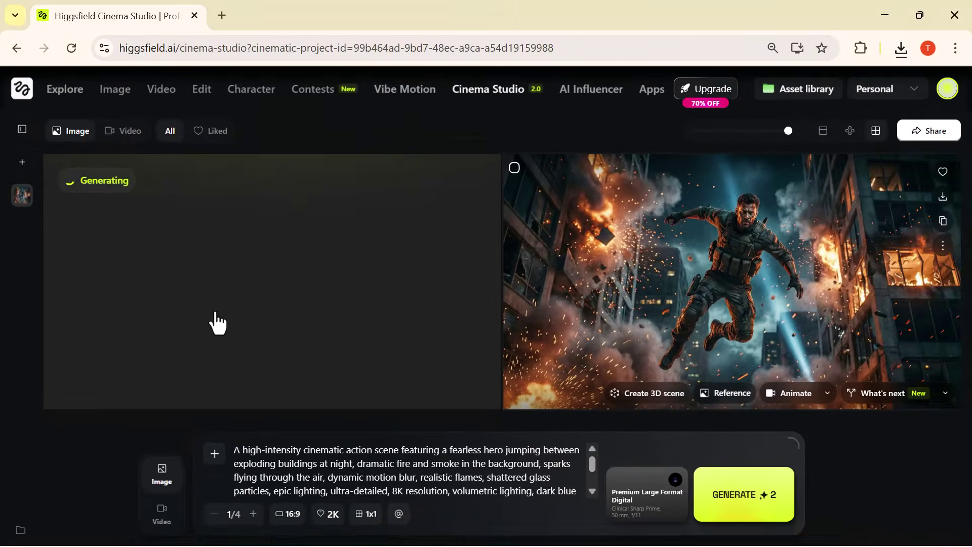
pyautogui.click(339, 274)
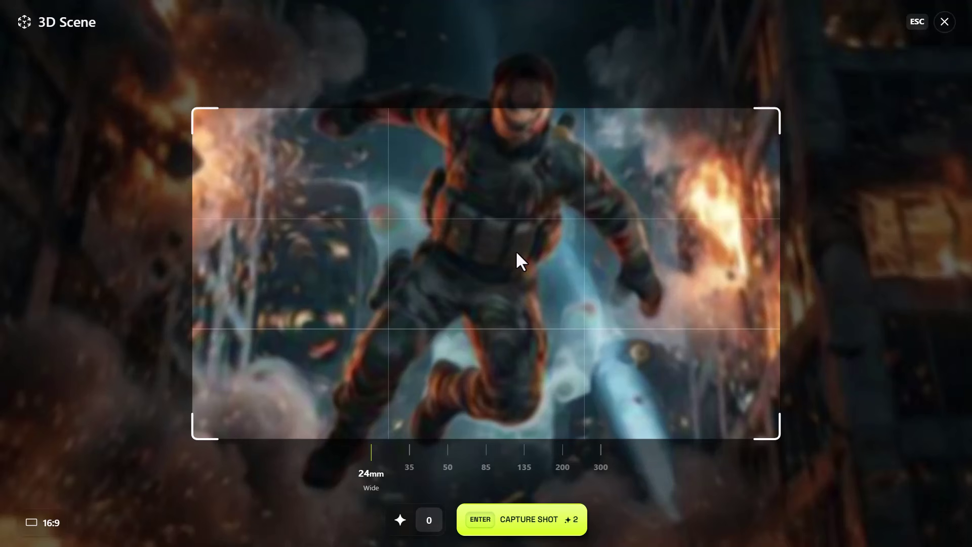
# Step: Reframe the 3D scene on the soldier's upper body, set the focal length to 35 mm, and capture the shot
pyautogui.scroll(-3, 519, 202)
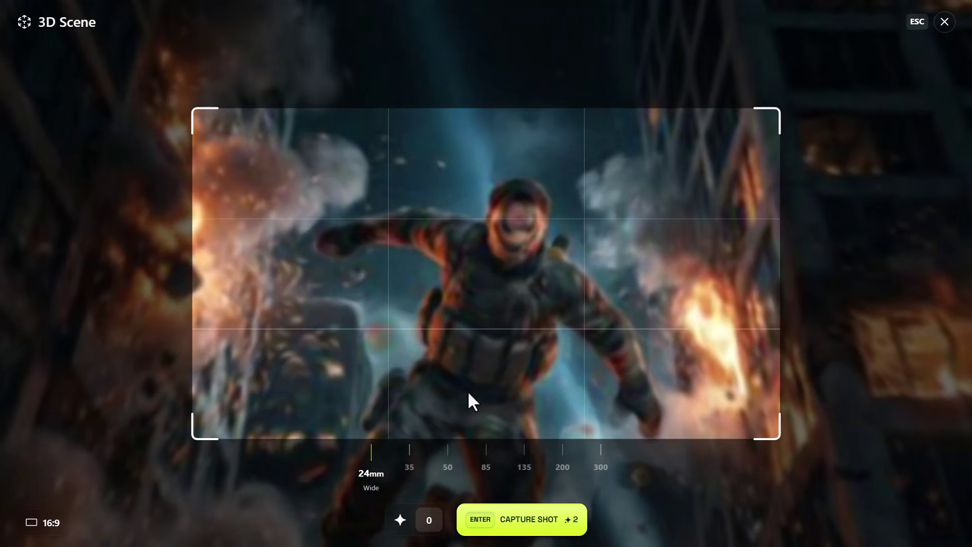
pyautogui.click(411, 471)
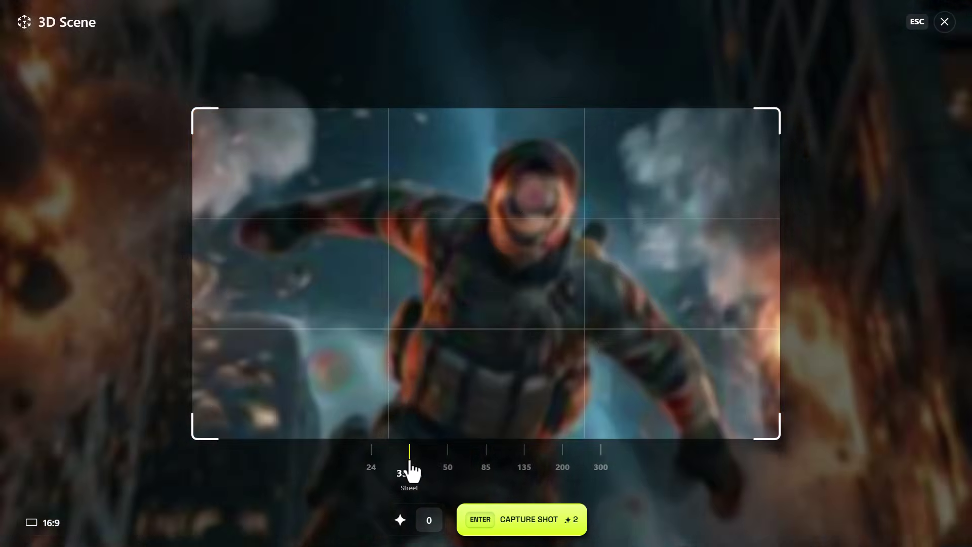
pyautogui.click(530, 529)
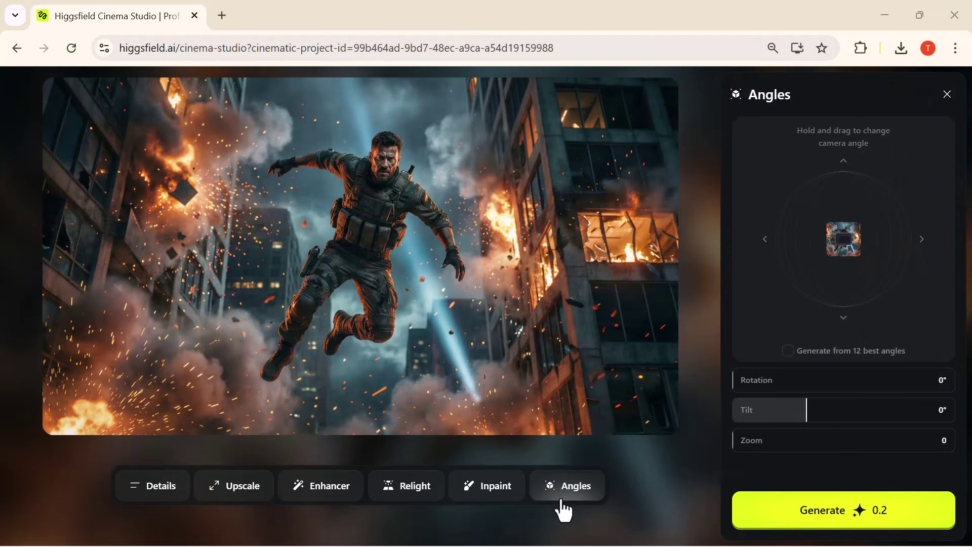
# Step: Try a 45° camera rotation on the action image and the Top, Left, Back and Bottom light directions for relighting
pyautogui.moveTo(842, 239)
pyautogui.mouseDown()
pyautogui.moveTo(914, 256)
pyautogui.moveTo(899, 230)
pyautogui.moveTo(872, 230)
pyautogui.moveTo(846, 206)
pyautogui.moveTo(816, 227)
pyautogui.moveTo(808, 263)
pyautogui.moveTo(834, 290)
pyautogui.moveTo(840, 265)
pyautogui.moveTo(878, 256)
pyautogui.mouseUp()
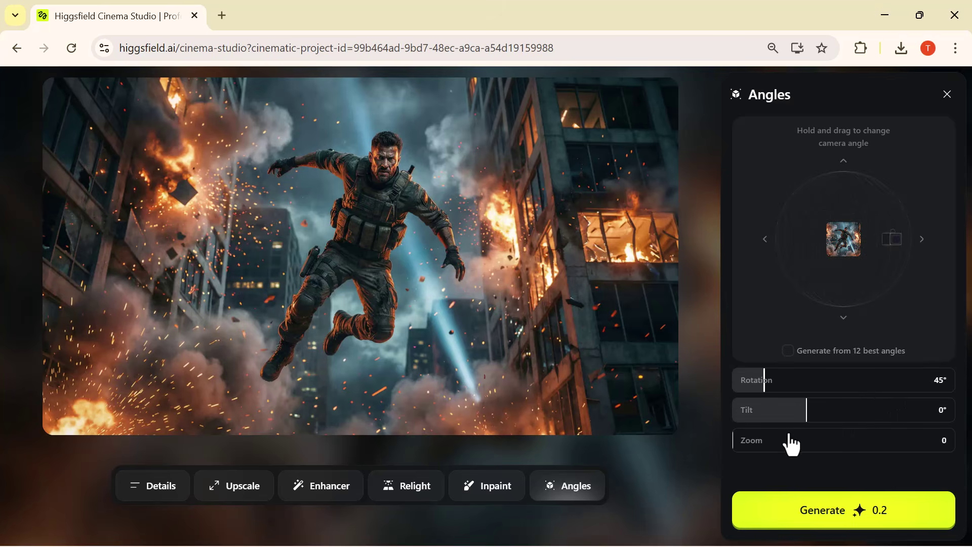
pyautogui.click(408, 489)
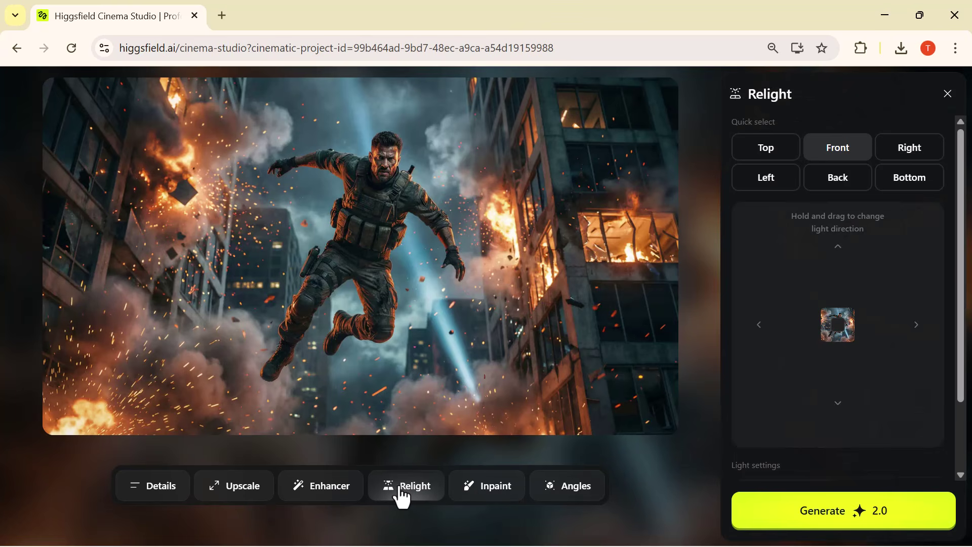
pyautogui.click(770, 161)
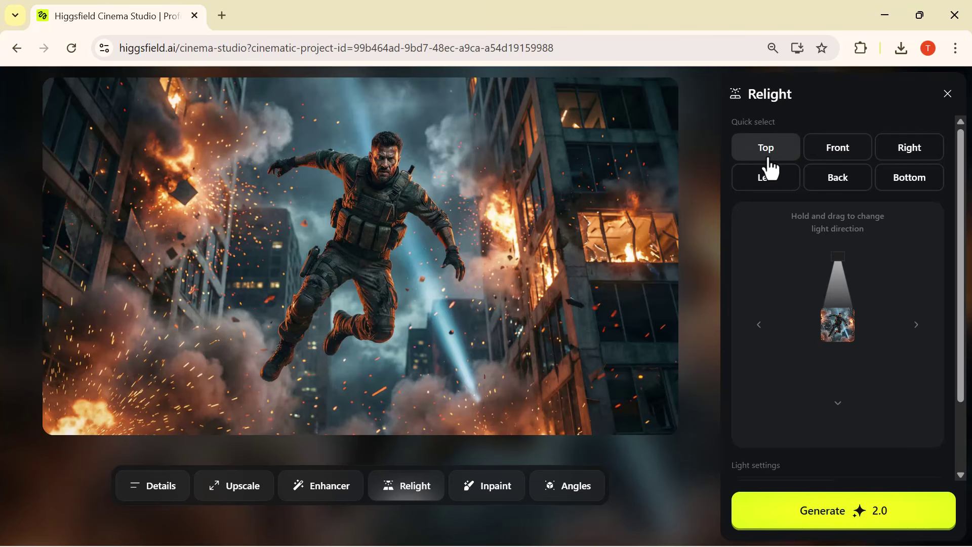
pyautogui.click(764, 184)
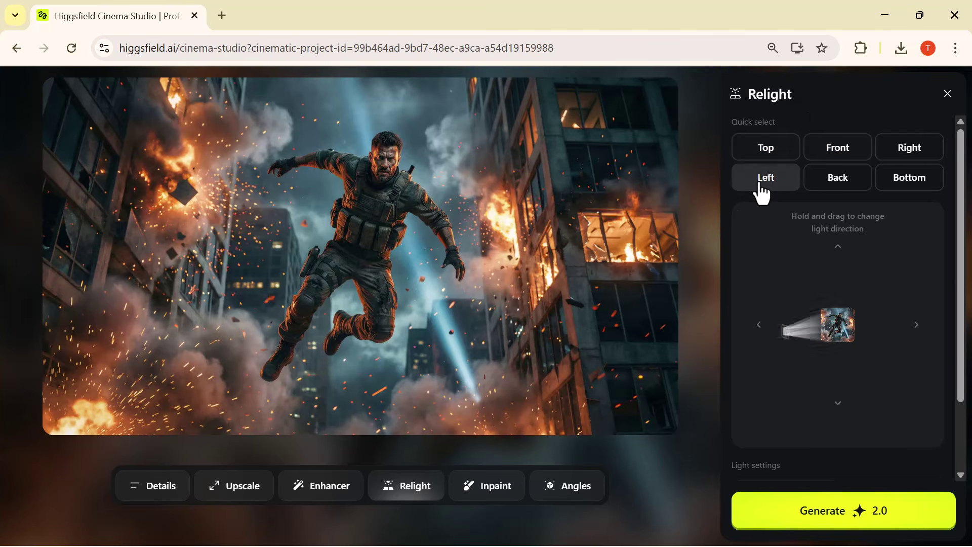
pyautogui.click(852, 187)
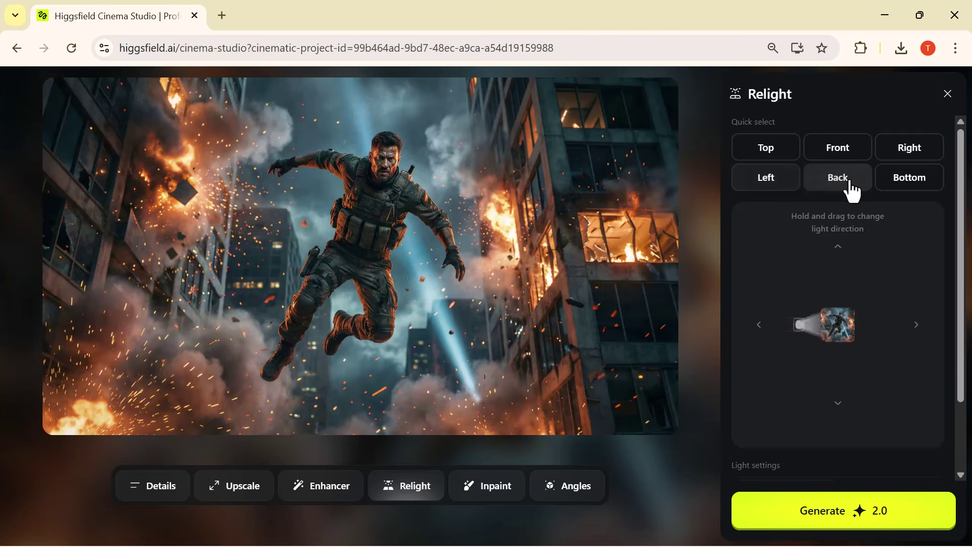
pyautogui.click(892, 187)
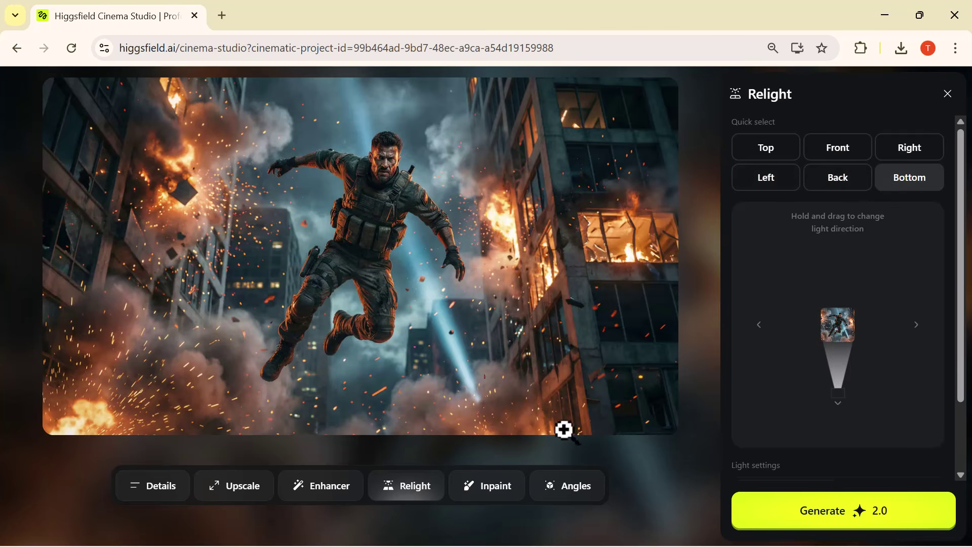
pyautogui.click(320, 498)
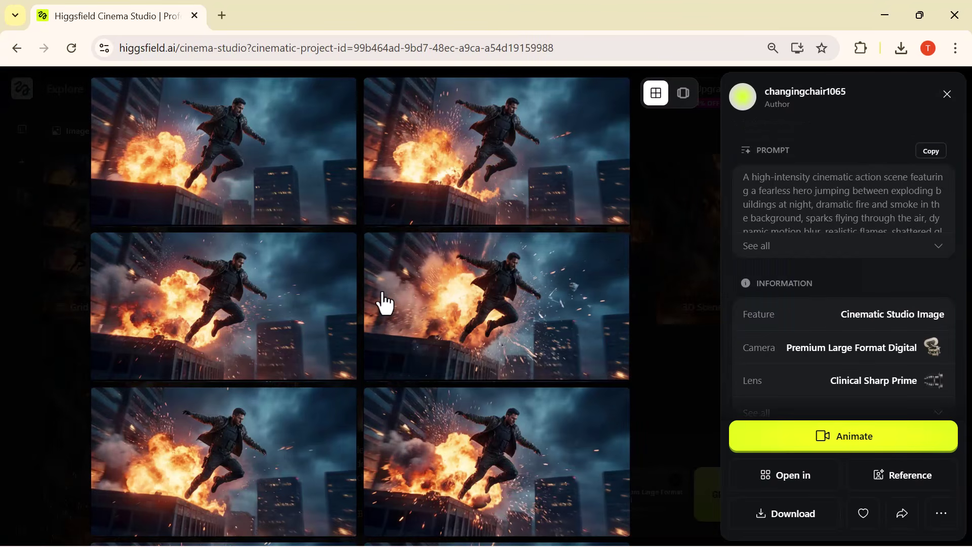
# Step: Close the image grid's detail view, switch to video generation, and use the recently attached soldier image as the start frame
pyautogui.click(698, 174)
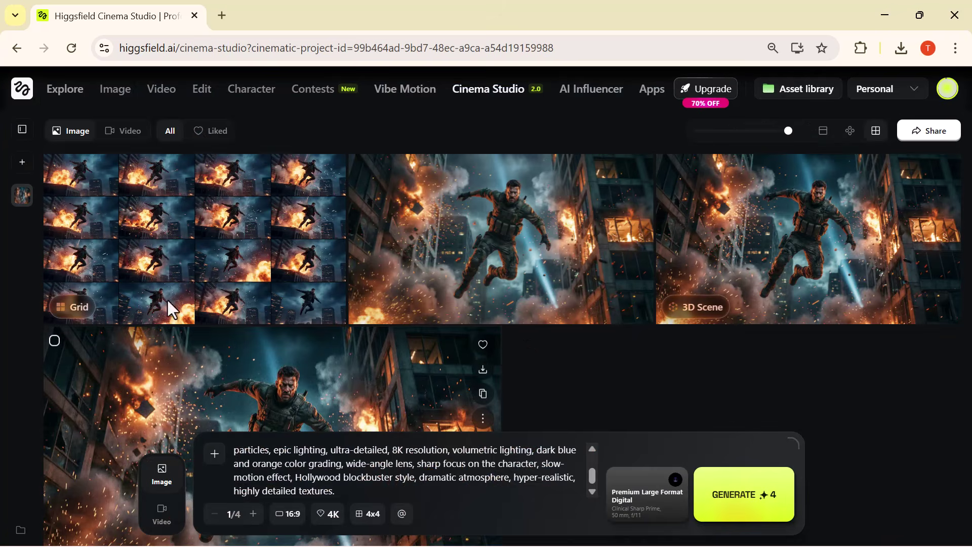
pyautogui.click(162, 514)
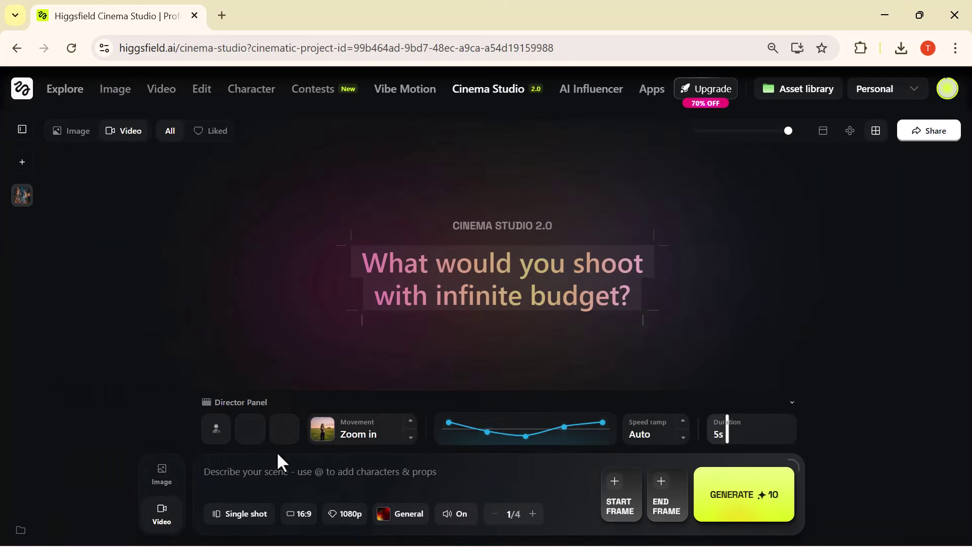
pyautogui.click(628, 496)
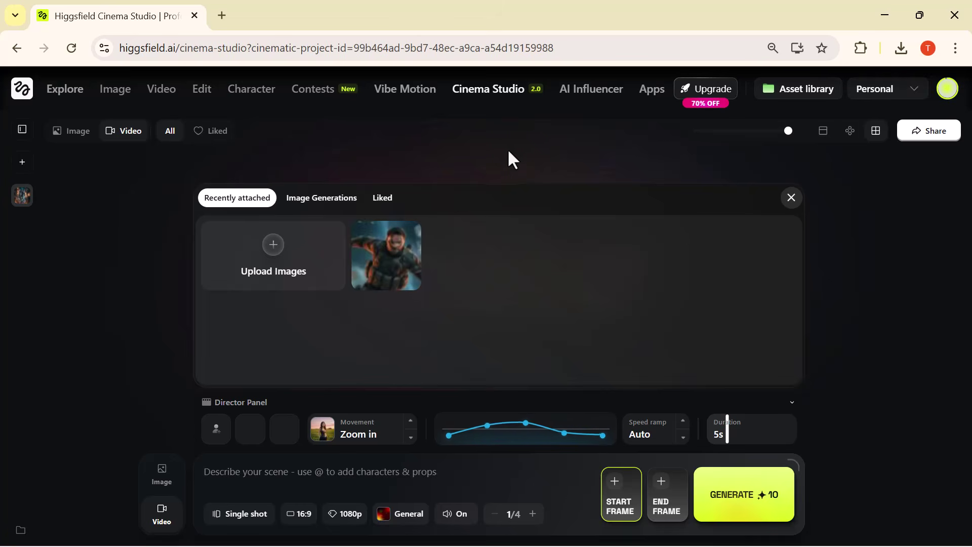
pyautogui.click(386, 256)
# Step: Set the video's shot type to Multi-shot Auto
pyautogui.click(238, 522)
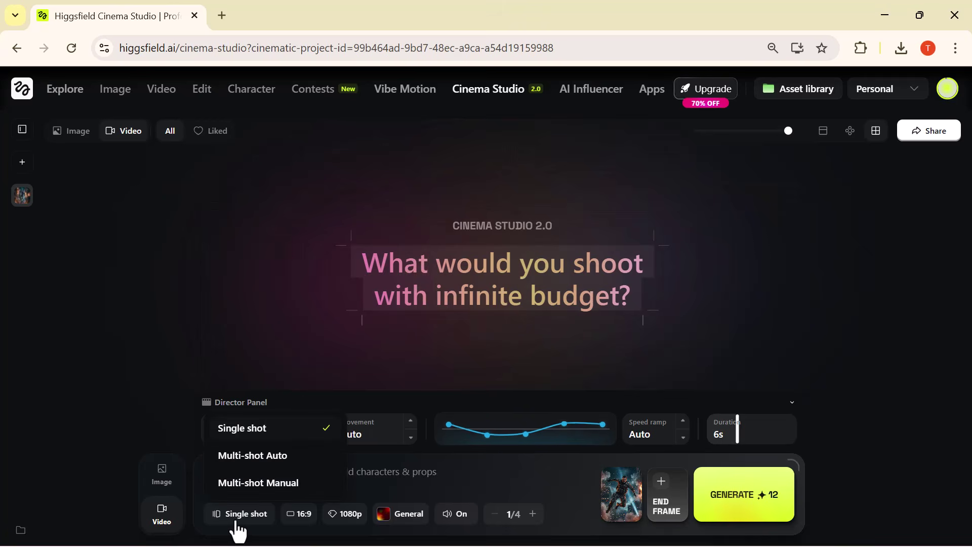
pyautogui.click(251, 457)
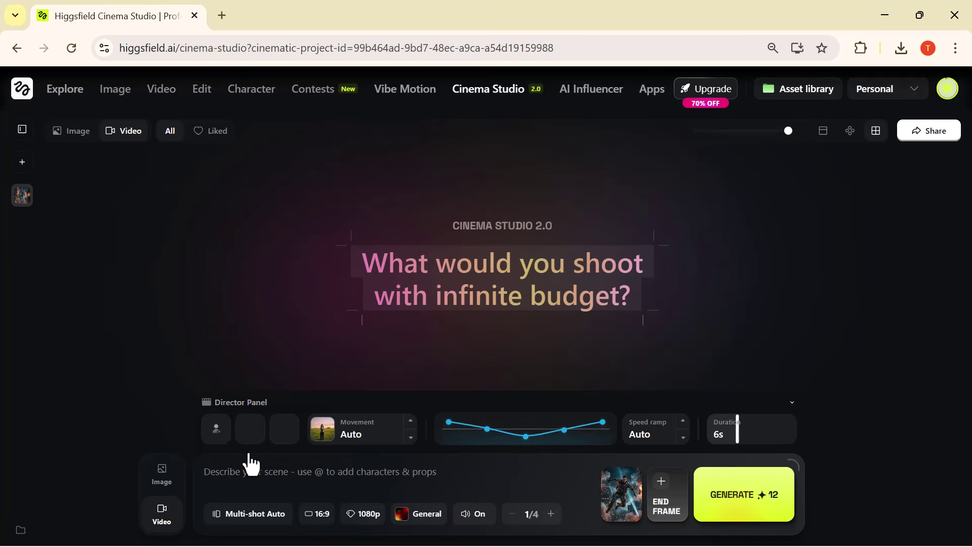
pyautogui.click(242, 517)
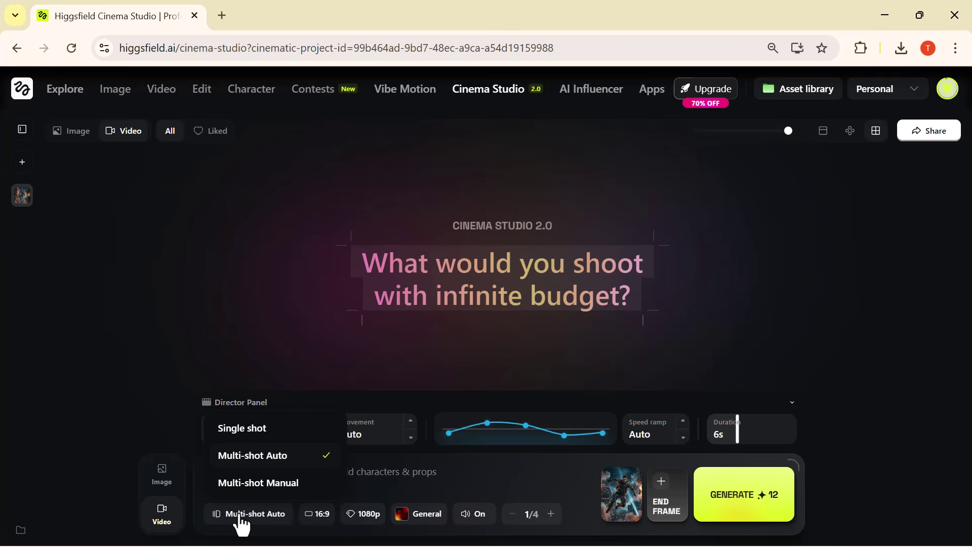
pyautogui.click(242, 517)
# Step: Review the scene prompt and set the video's camera movement to Zoom in
pyautogui.click(355, 430)
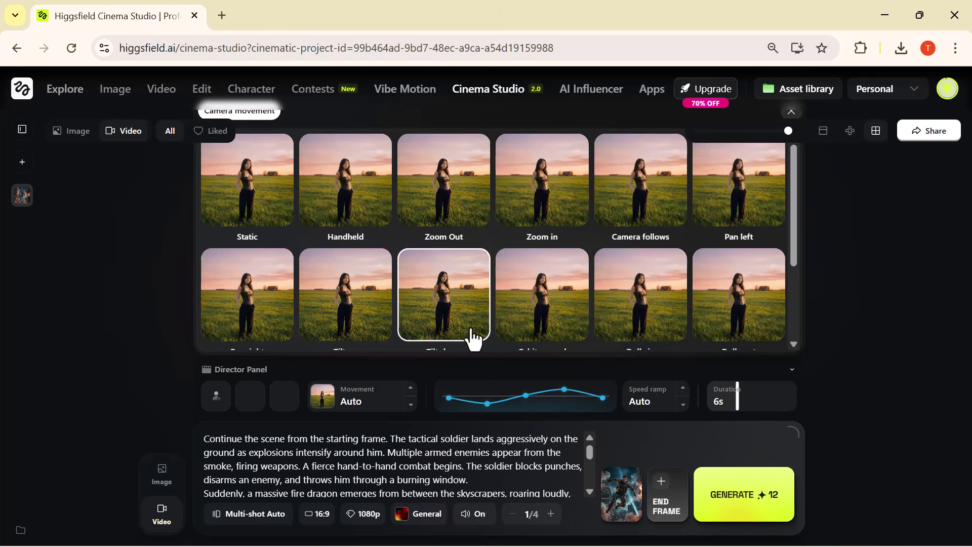
pyautogui.scroll(-5, 497, 472)
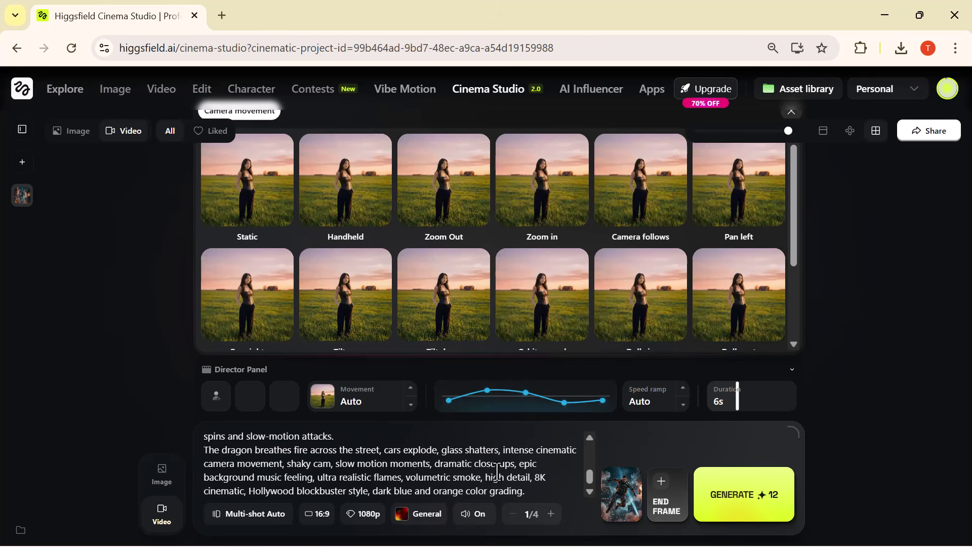
pyautogui.click(527, 205)
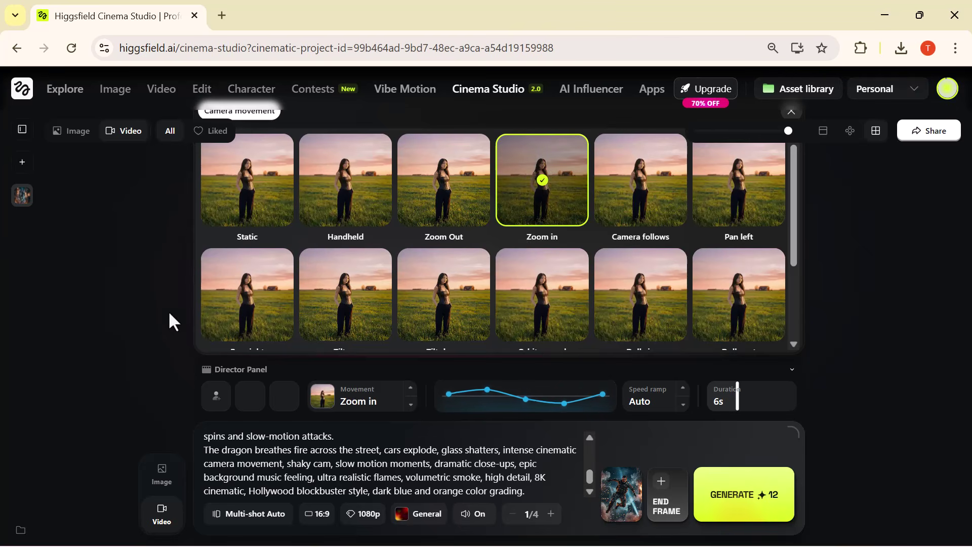
pyautogui.click(120, 319)
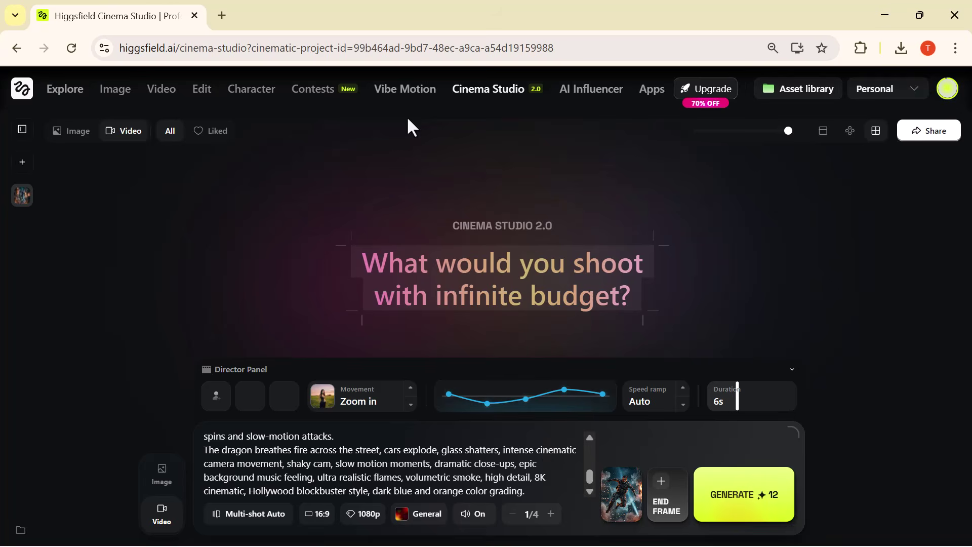
# Step: Append "Dynamic handheld camera, dramatic zoom-ins, slow motion at impact moments, 360-degree cinematic rotation shot, realistic physics, high frame rate action sequence." to the scene prompt
pyautogui.write('Dynamic handheld camera, dramatic zoom-ins, slow motion at impact moments, 360-degree cinematic rotation shot, realistic physics, high frame rate action sequence.')
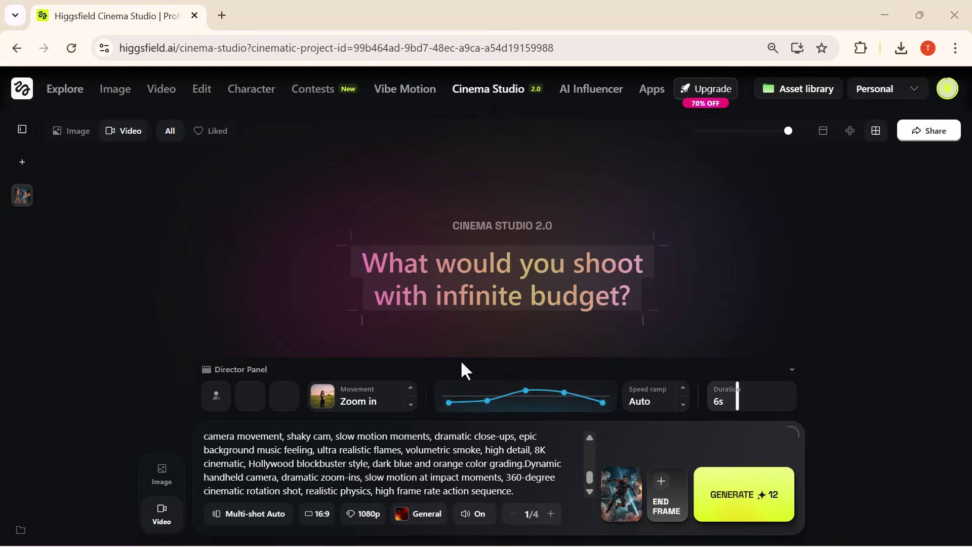
# Step: Keep the video's 16:9 aspect ratio and 1080p resolution, and set its genre to Action
pyautogui.click(322, 515)
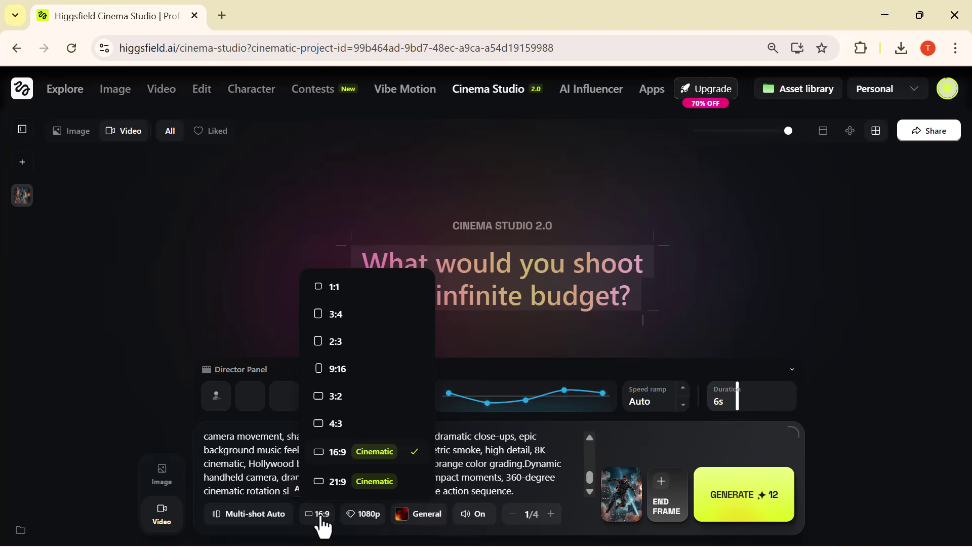
pyautogui.click(325, 451)
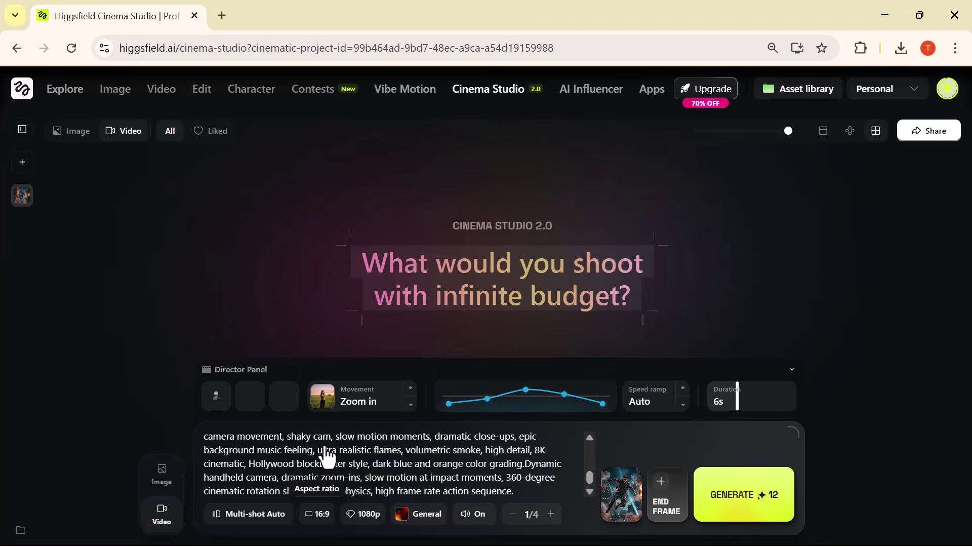
pyautogui.click(364, 515)
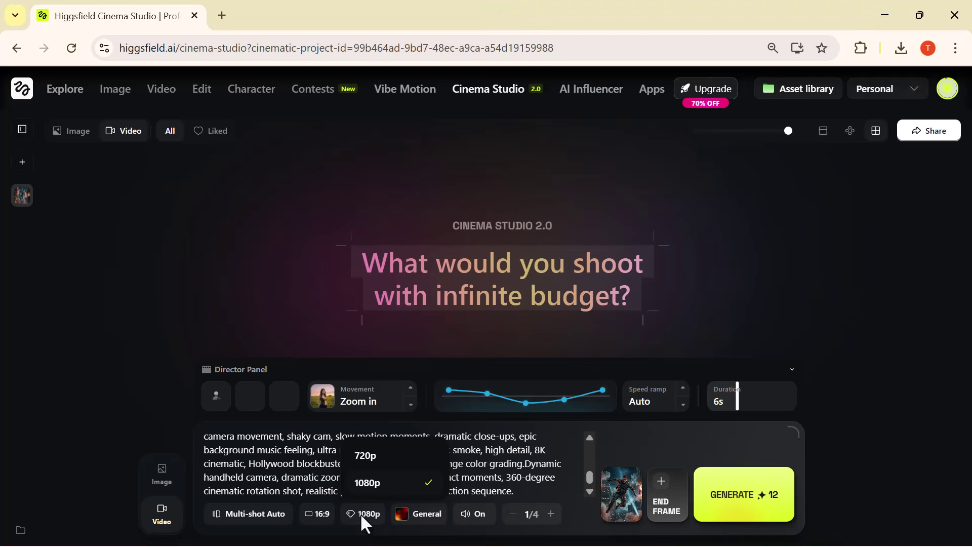
pyautogui.click(414, 516)
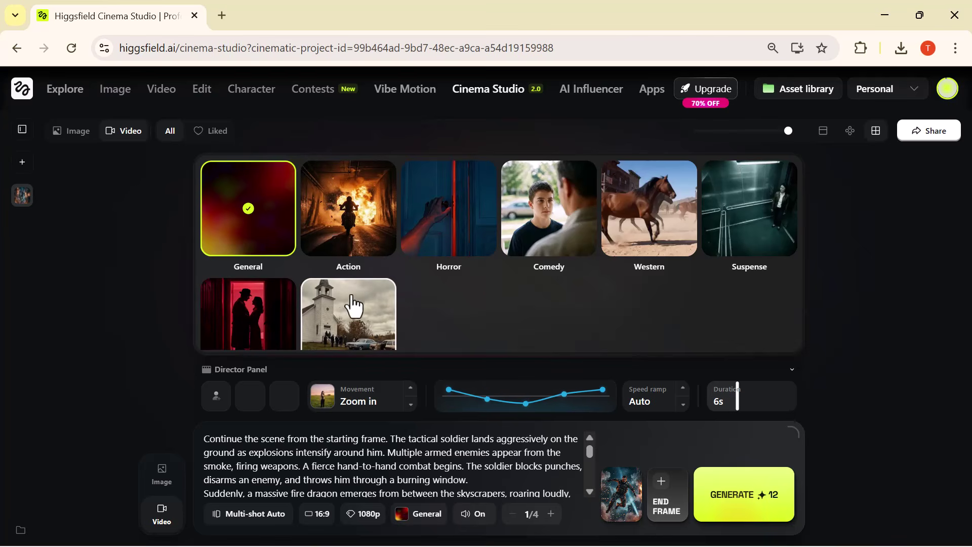
pyautogui.click(337, 231)
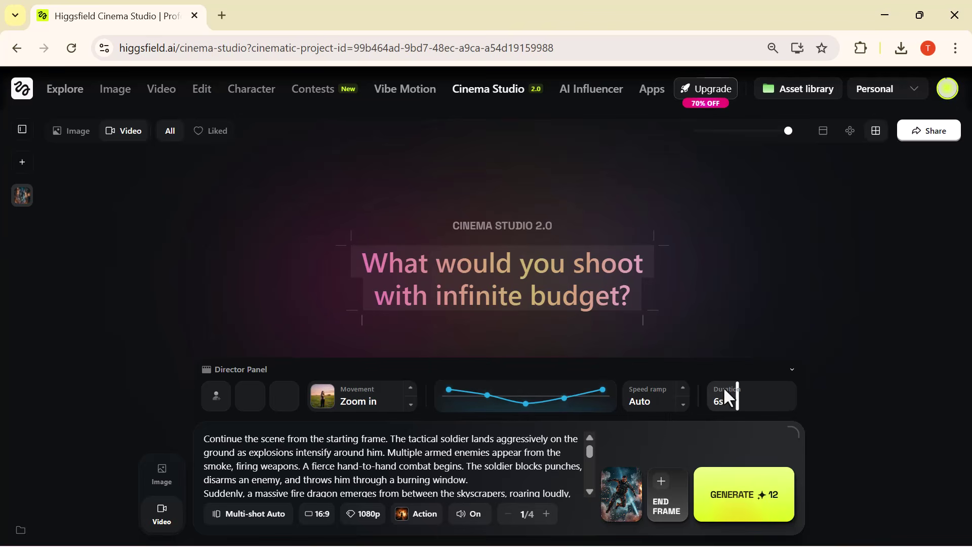
# Step: Set the video duration to 10 s and generate the video
pyautogui.moveTo(740, 397); pyautogui.dragTo(774, 394)
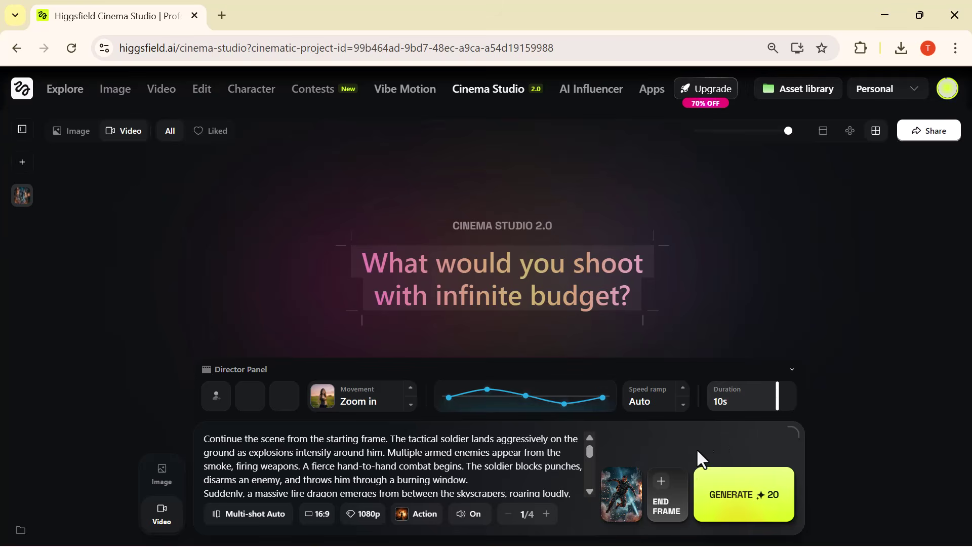
pyautogui.click(769, 515)
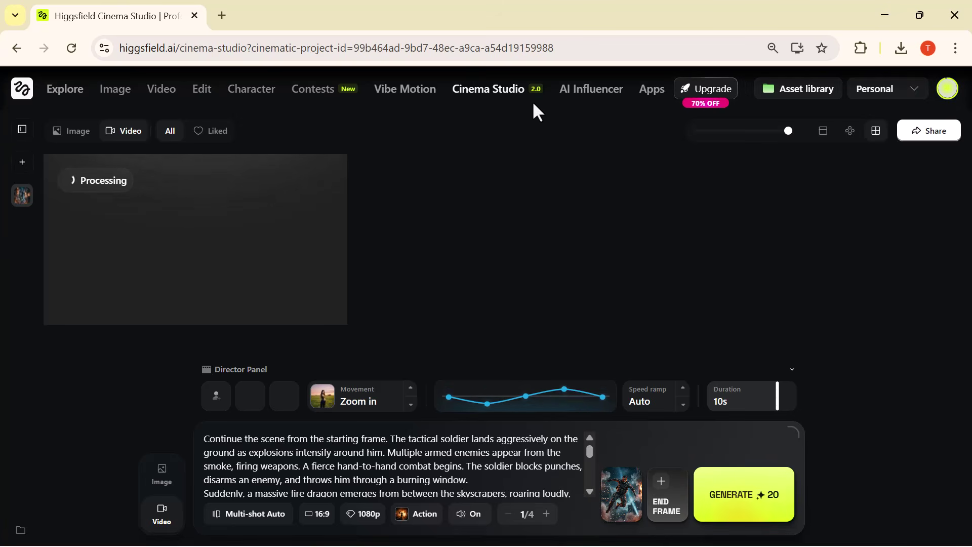
# Step: Open the generated action video, watch it in full screen, and close its detail view
pyautogui.click(202, 283)
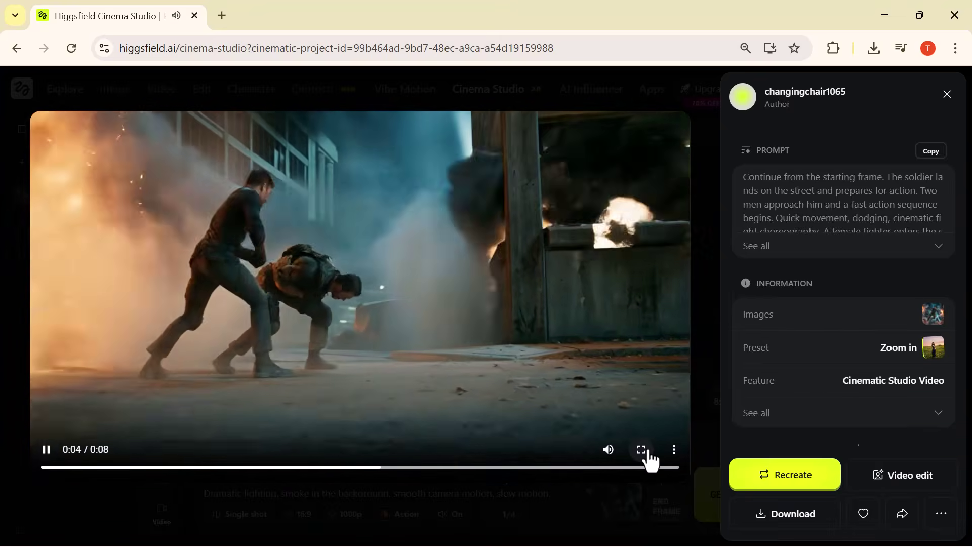
pyautogui.click(641, 449)
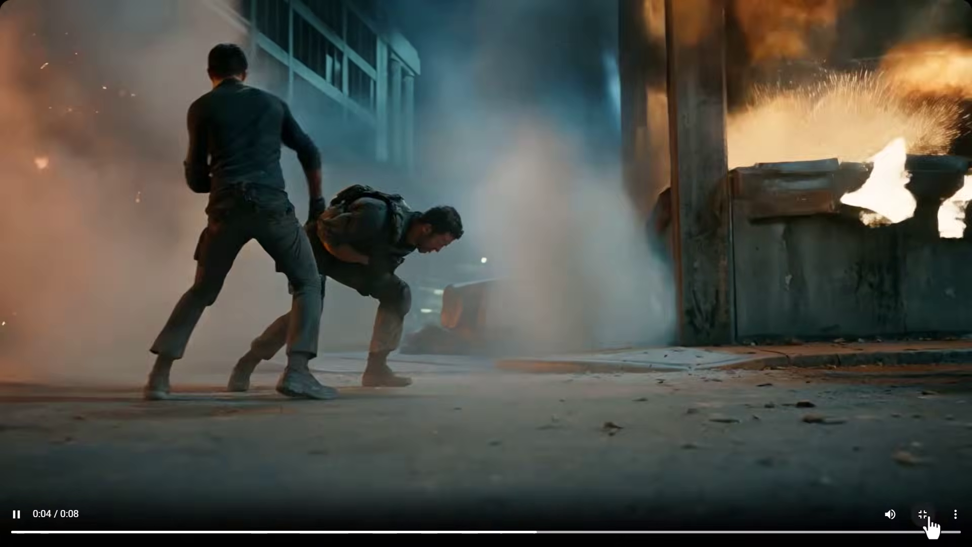
pyautogui.click(924, 516)
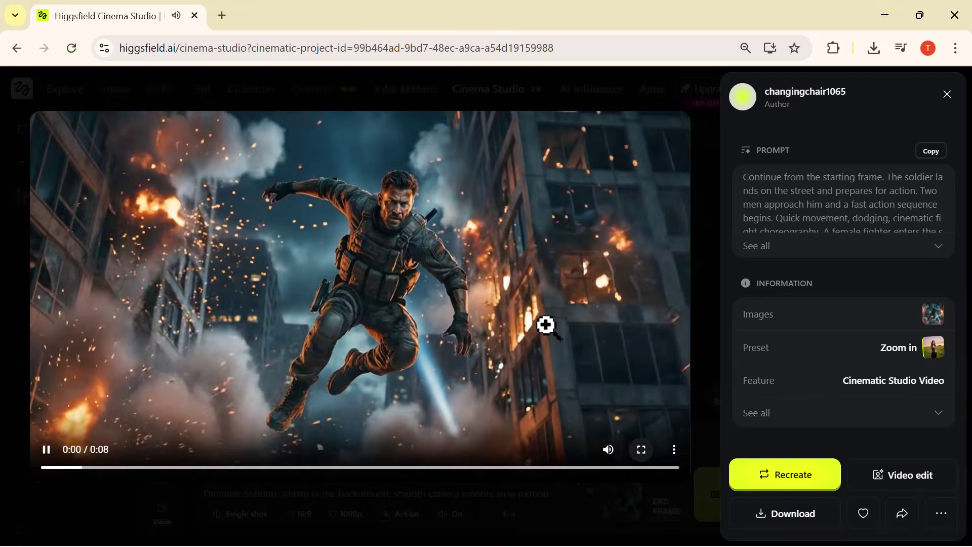
pyautogui.press('Escape')
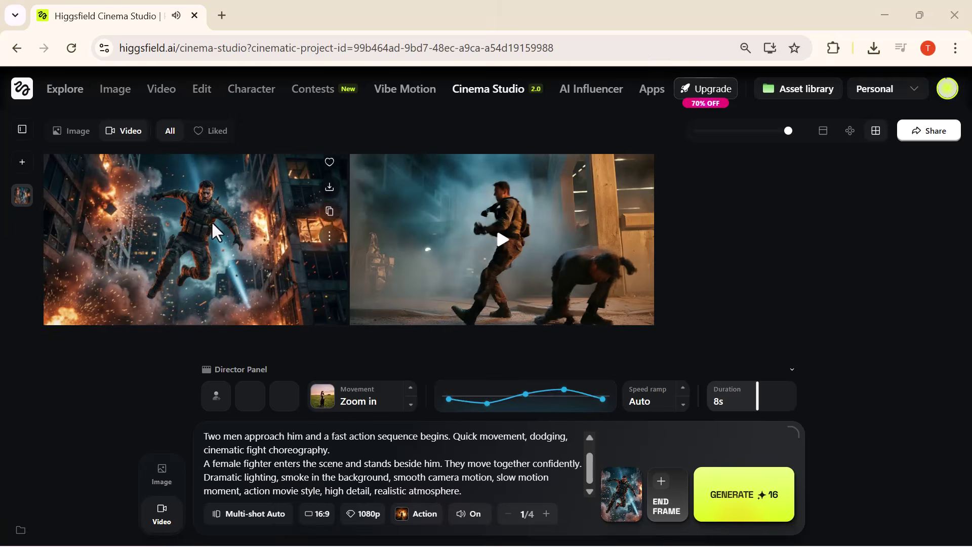
# Step: Download the first generated video from its playback view, close that view, and download the second generated video
pyautogui.click(208, 233)
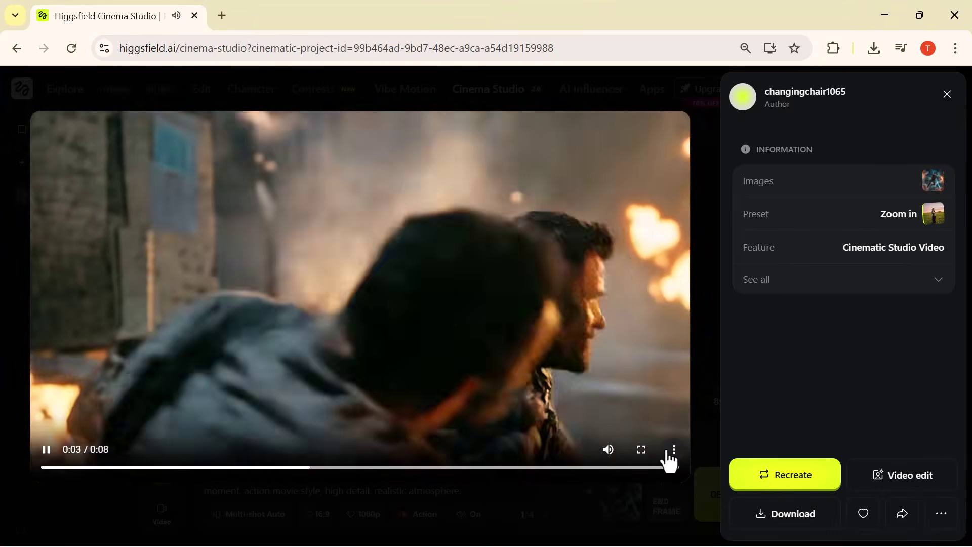
pyautogui.click(668, 452)
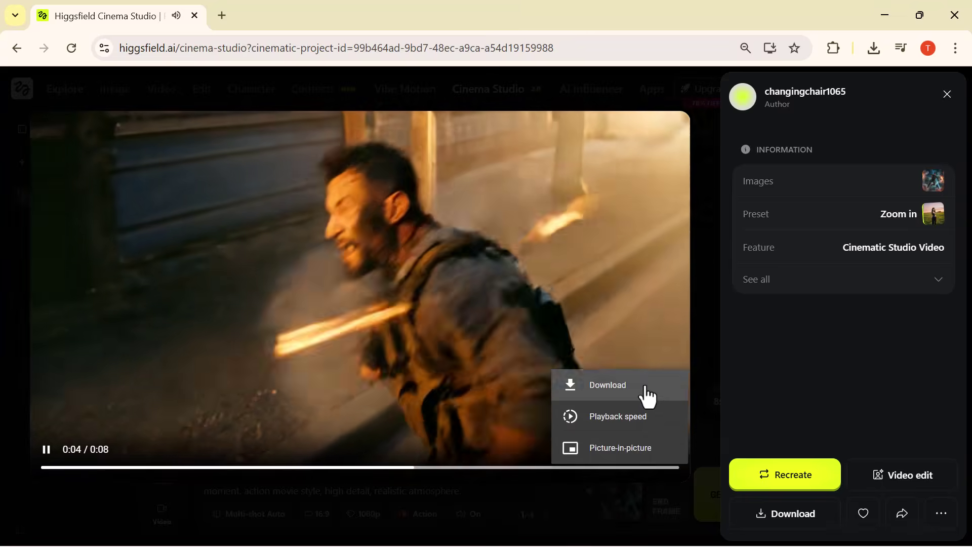
pyautogui.click(643, 390)
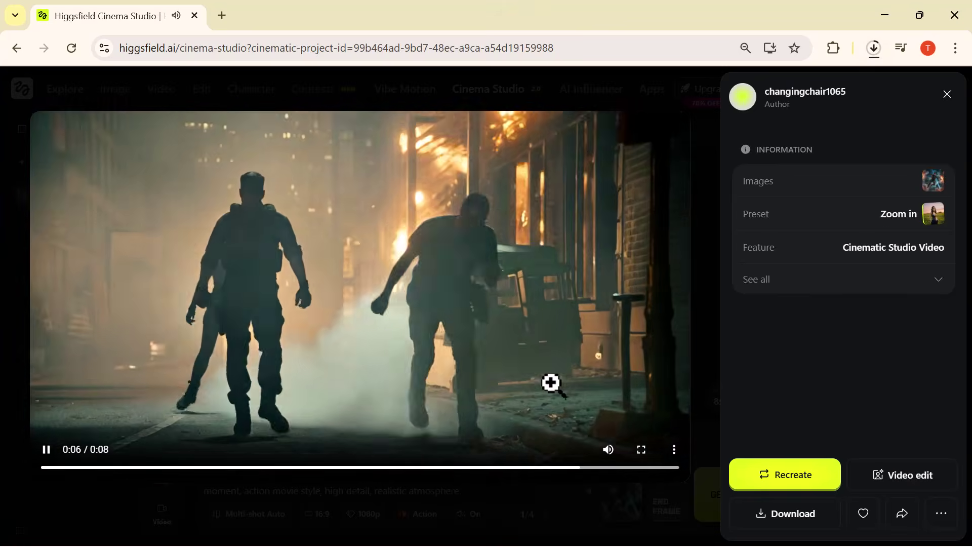
pyautogui.press('Escape')
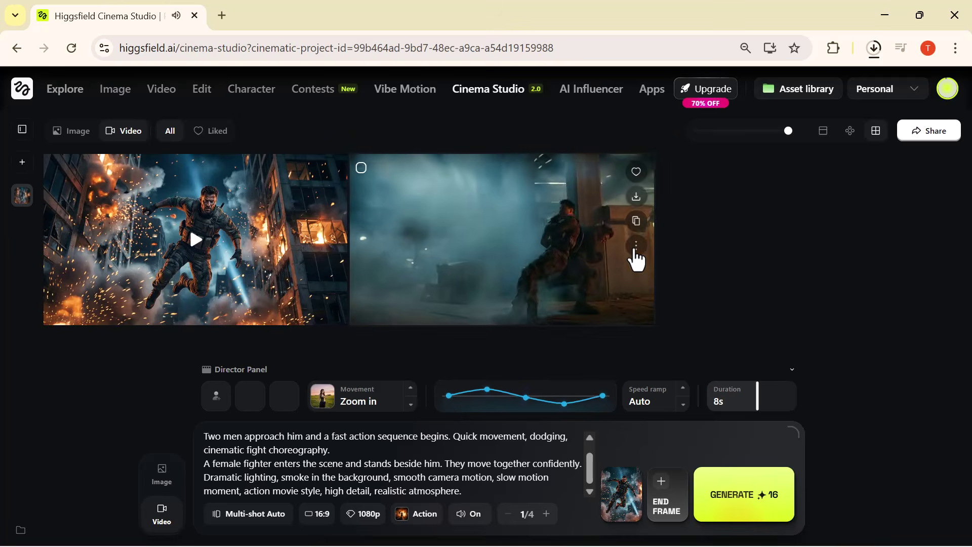
pyautogui.click(636, 247)
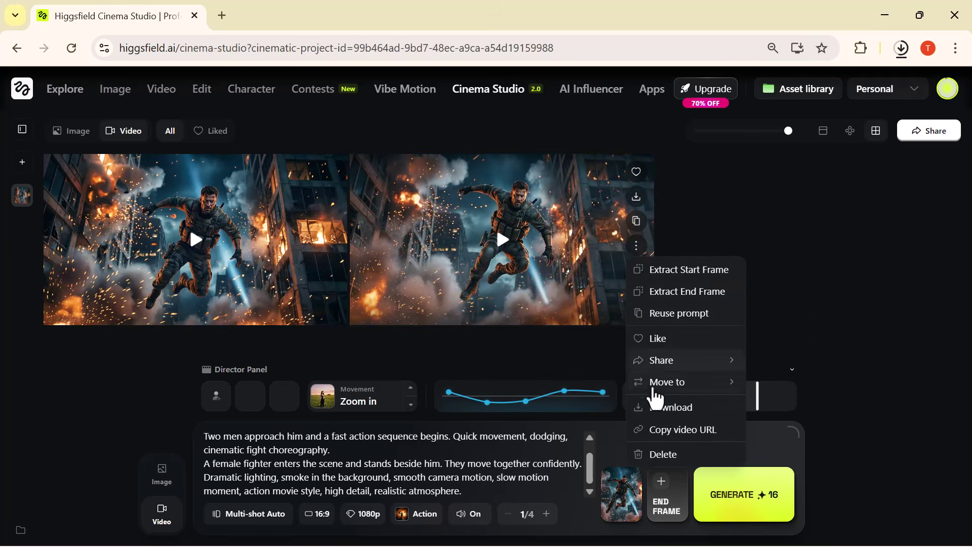
pyautogui.click(655, 411)
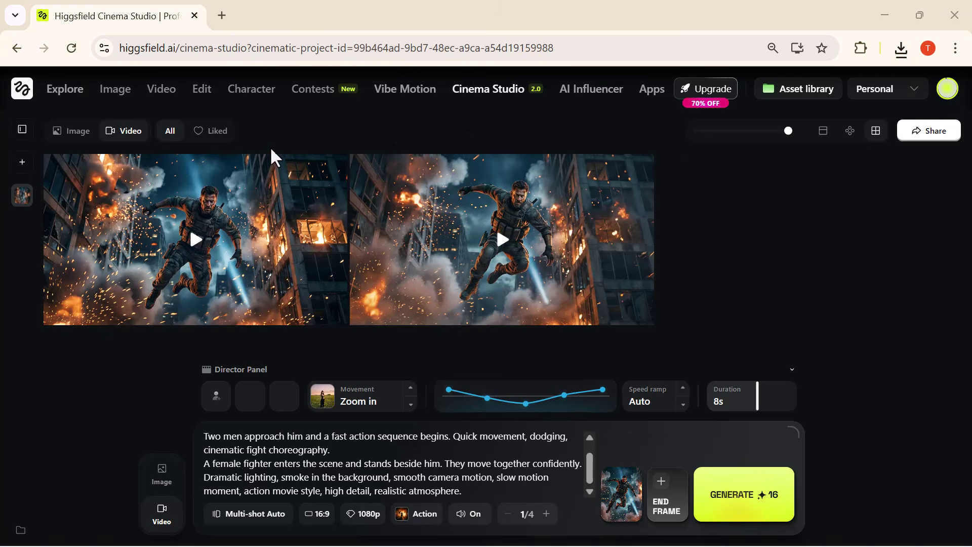
# Step: Go to the site's Explore page to look over the featured tools
pyautogui.click(75, 100)
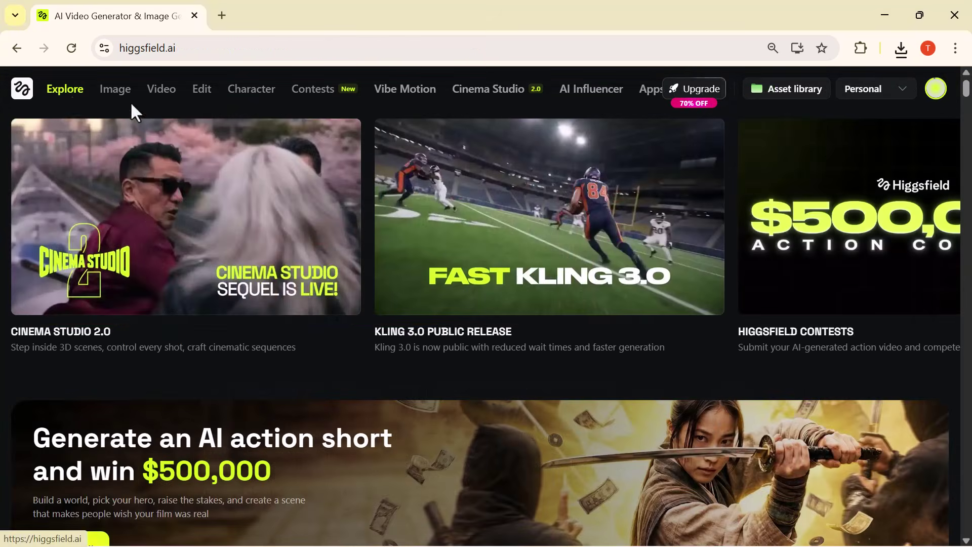
pyautogui.moveTo(115, 104)
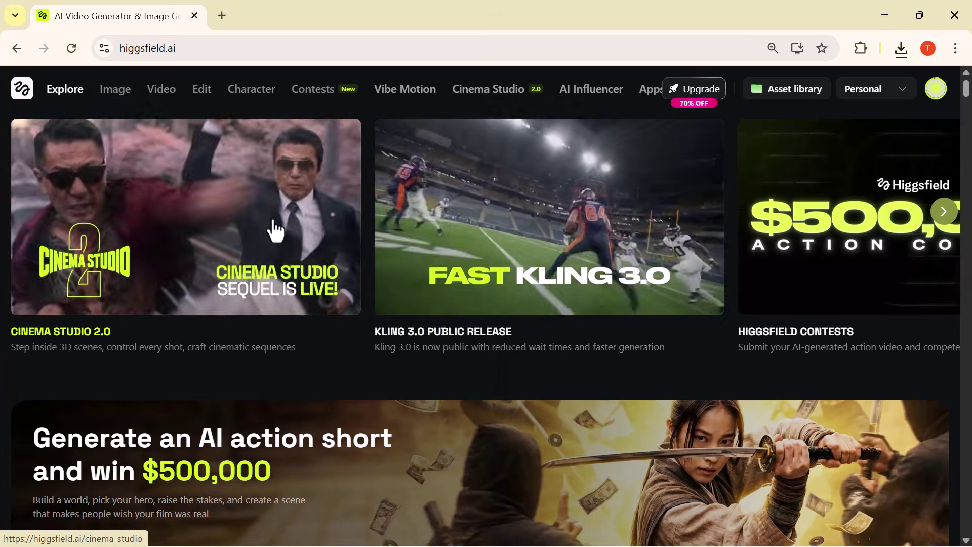